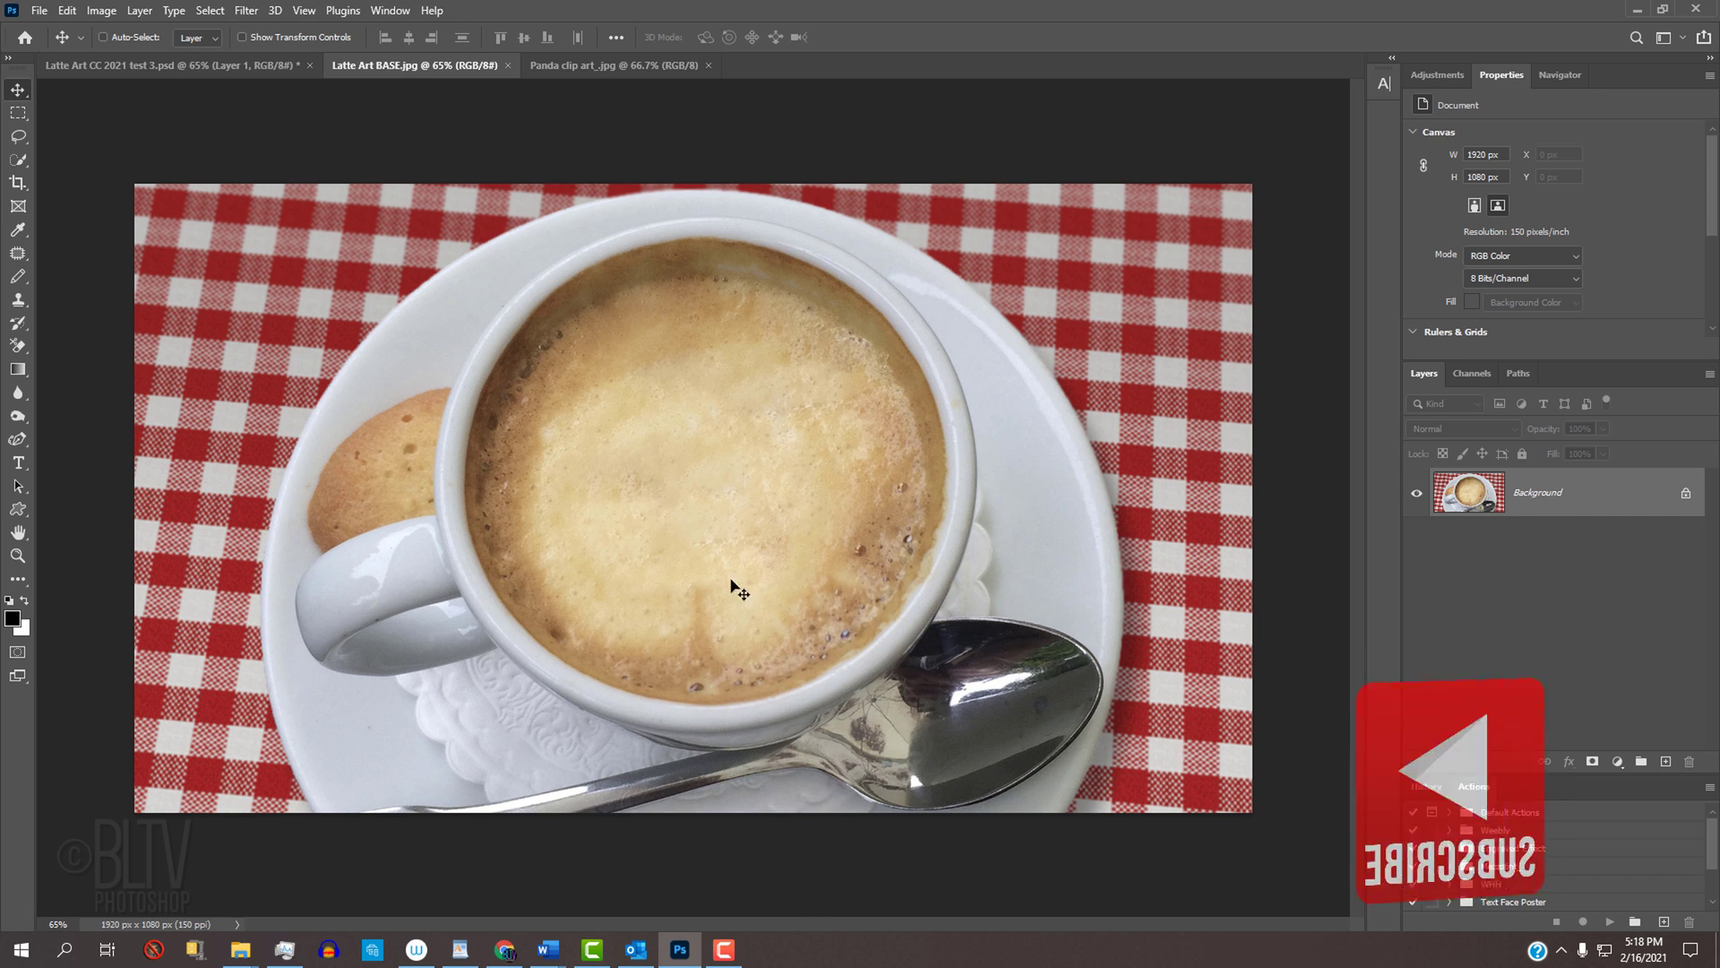
Drag the panda from the clip art tab onto the Latte Art BASE photo as Layer 1
click(584, 65)
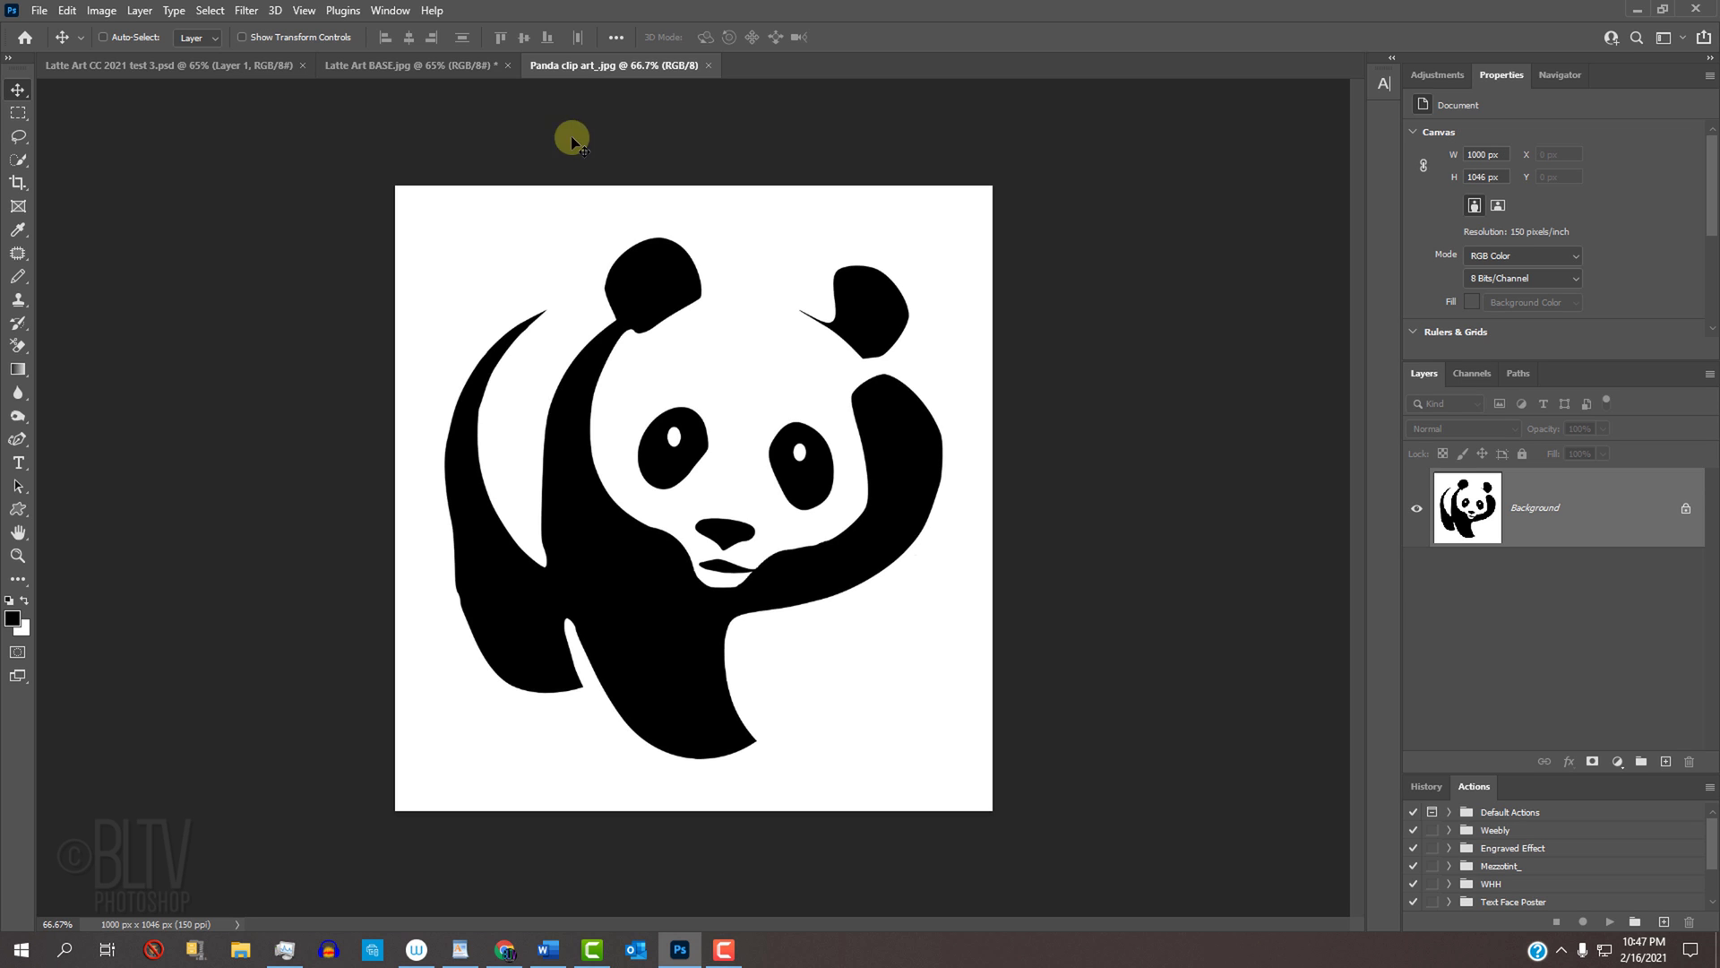
drag(556, 250, 431, 74)
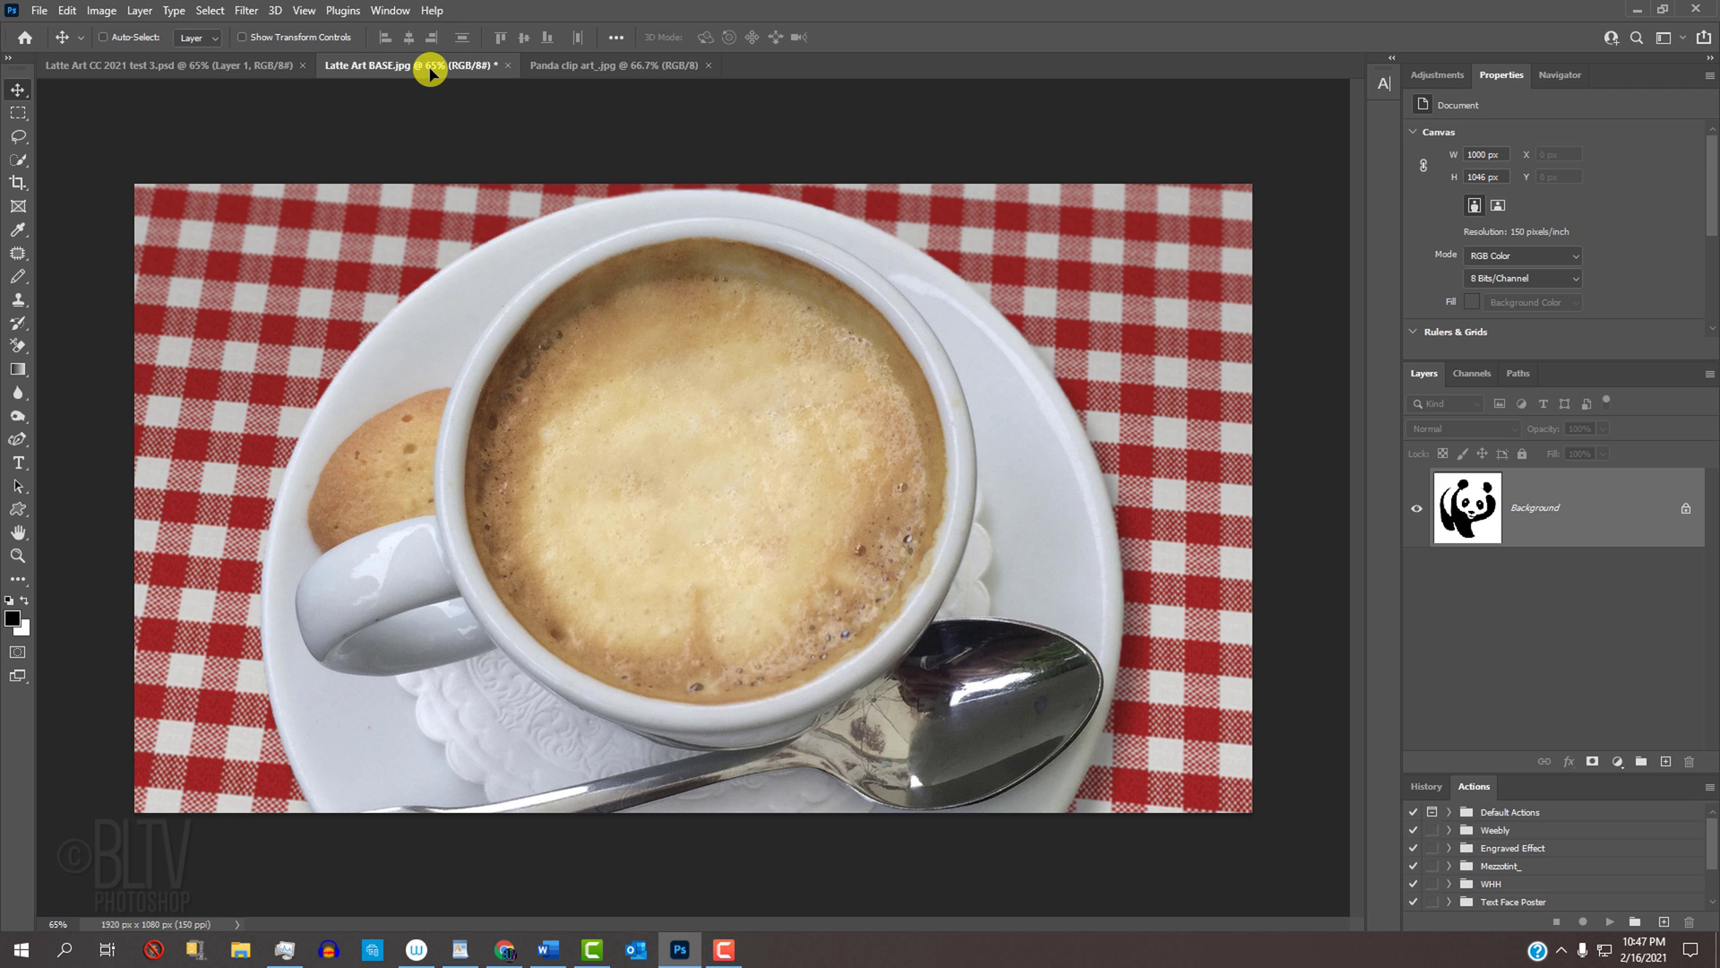
drag(430, 74, 700, 477)
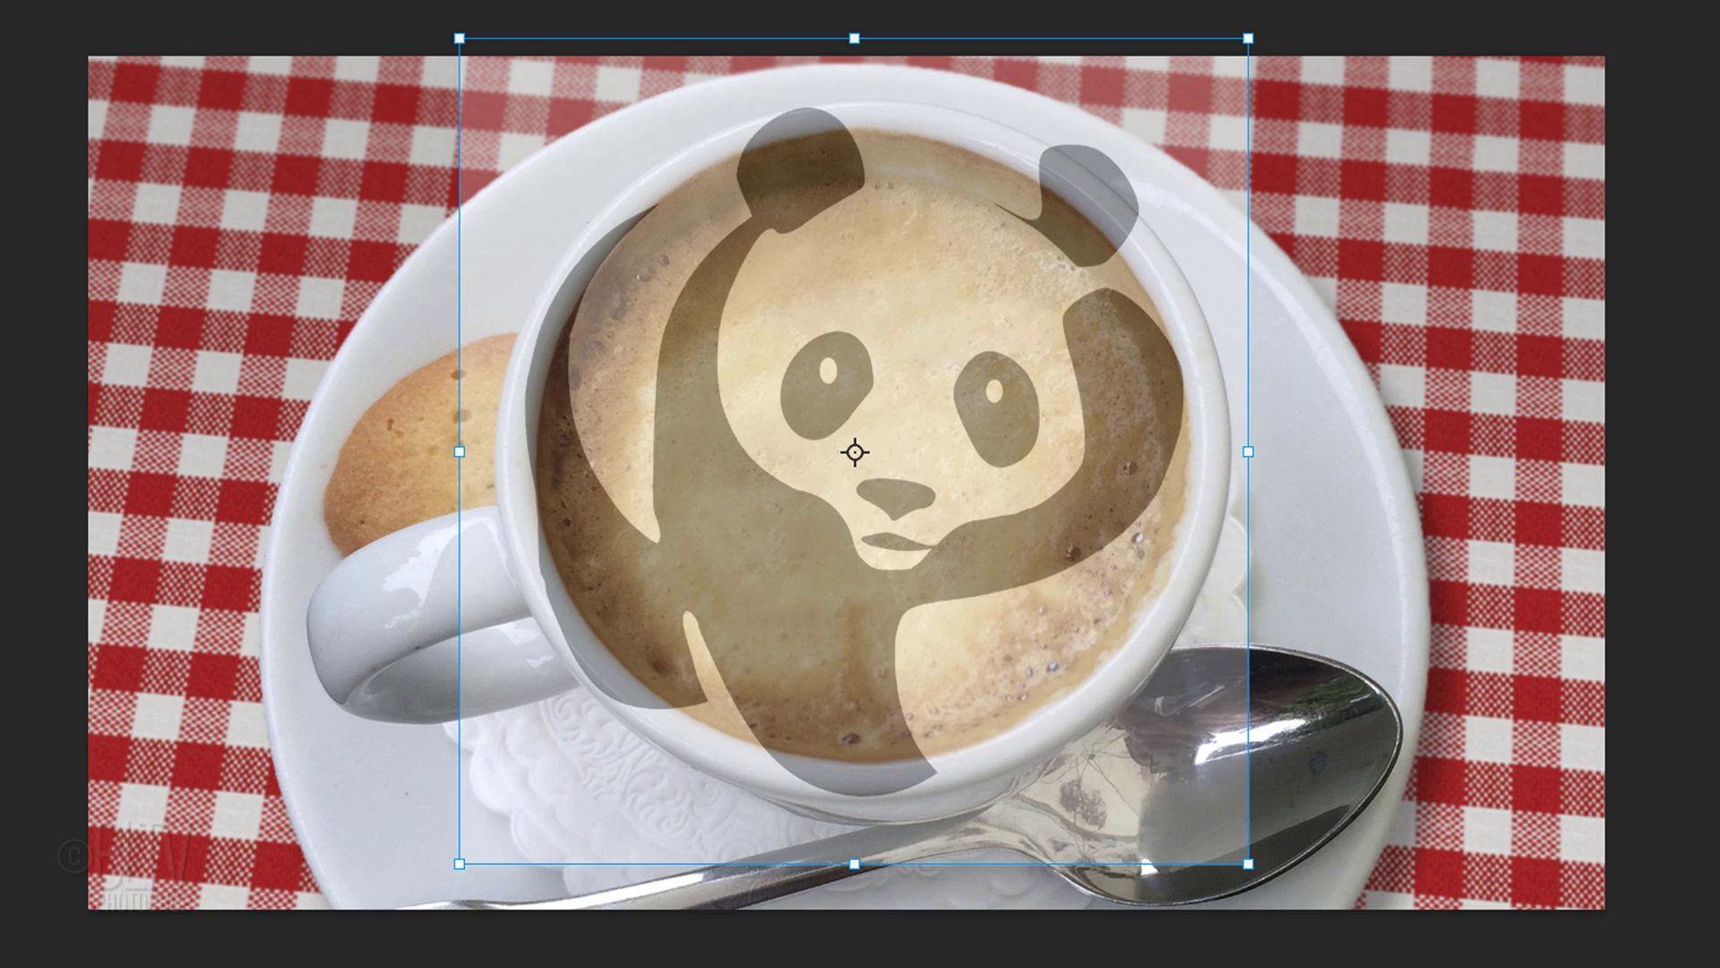
Scale the panda down proportionally, centre it in the cup and rotate it -11.8°
click(1252, 36)
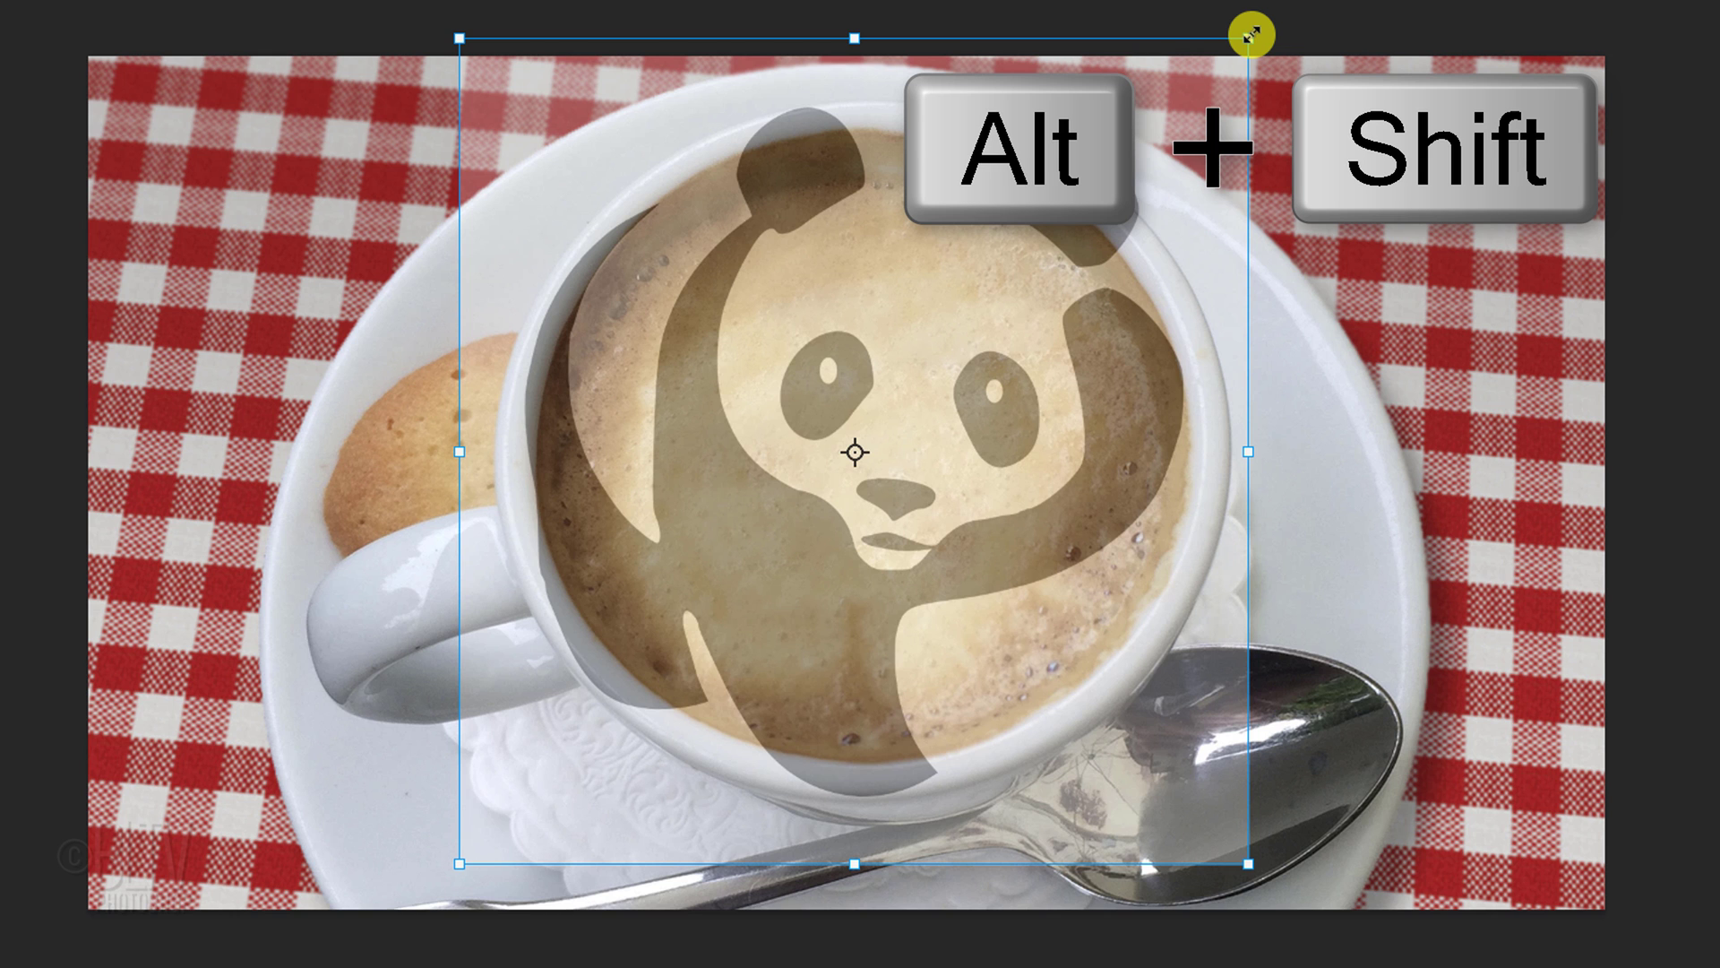
drag(1252, 36, 1119, 152)
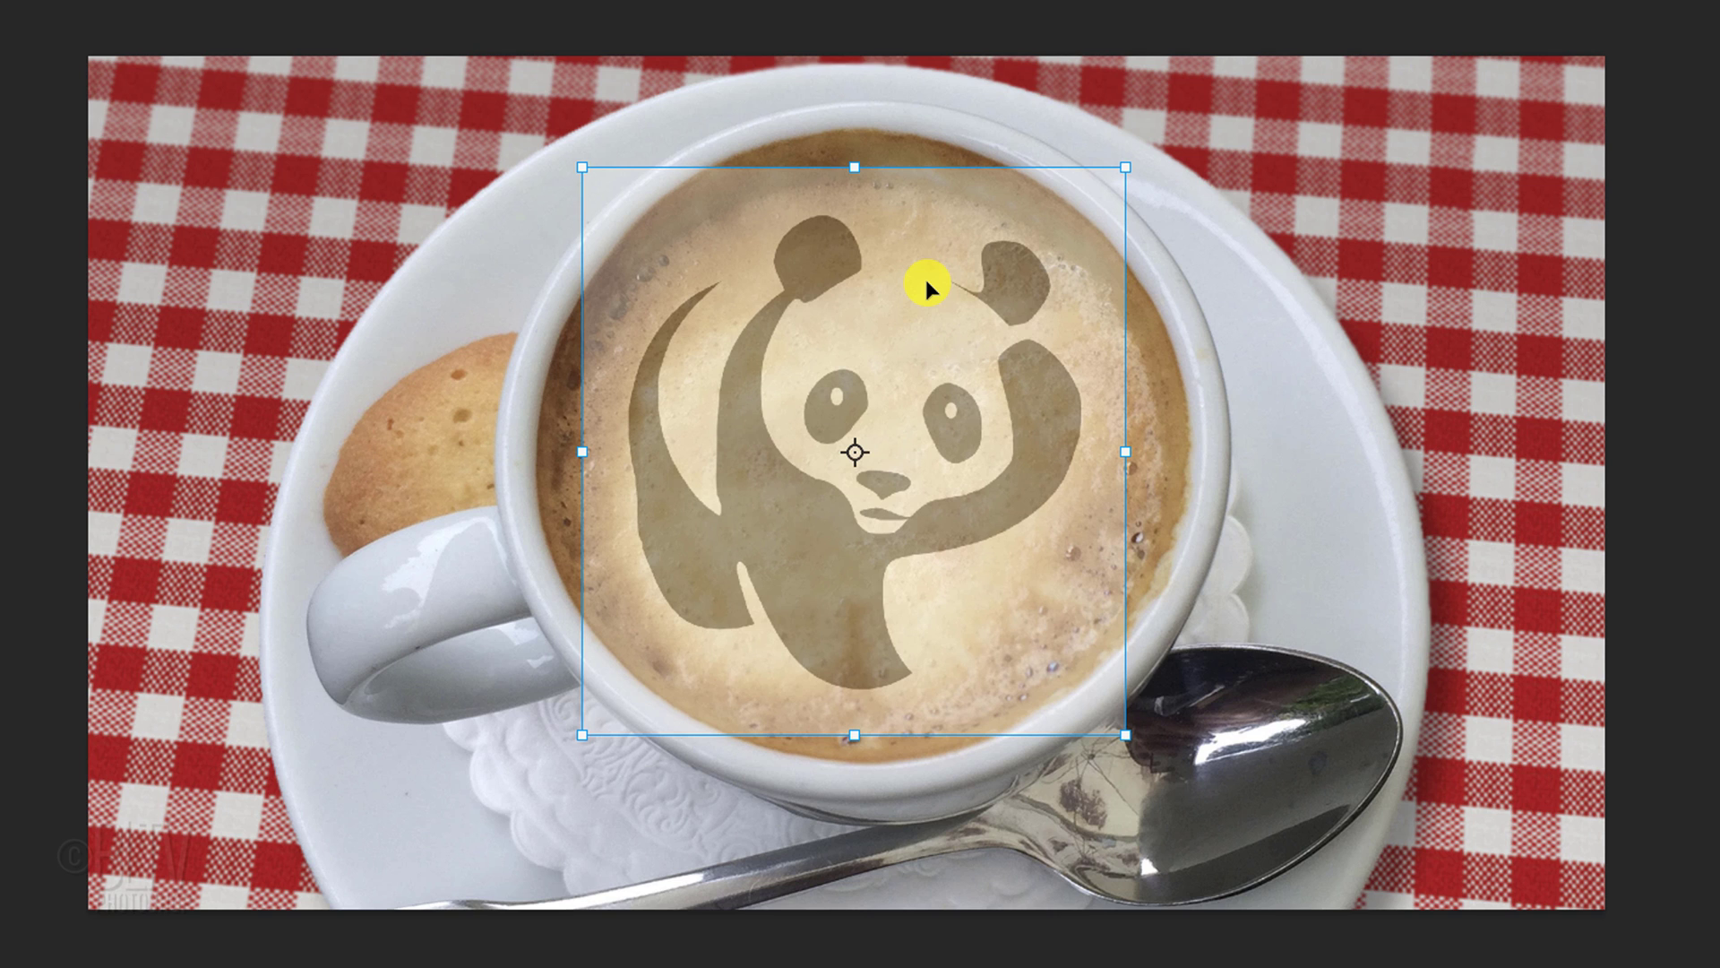
drag(926, 281, 938, 279)
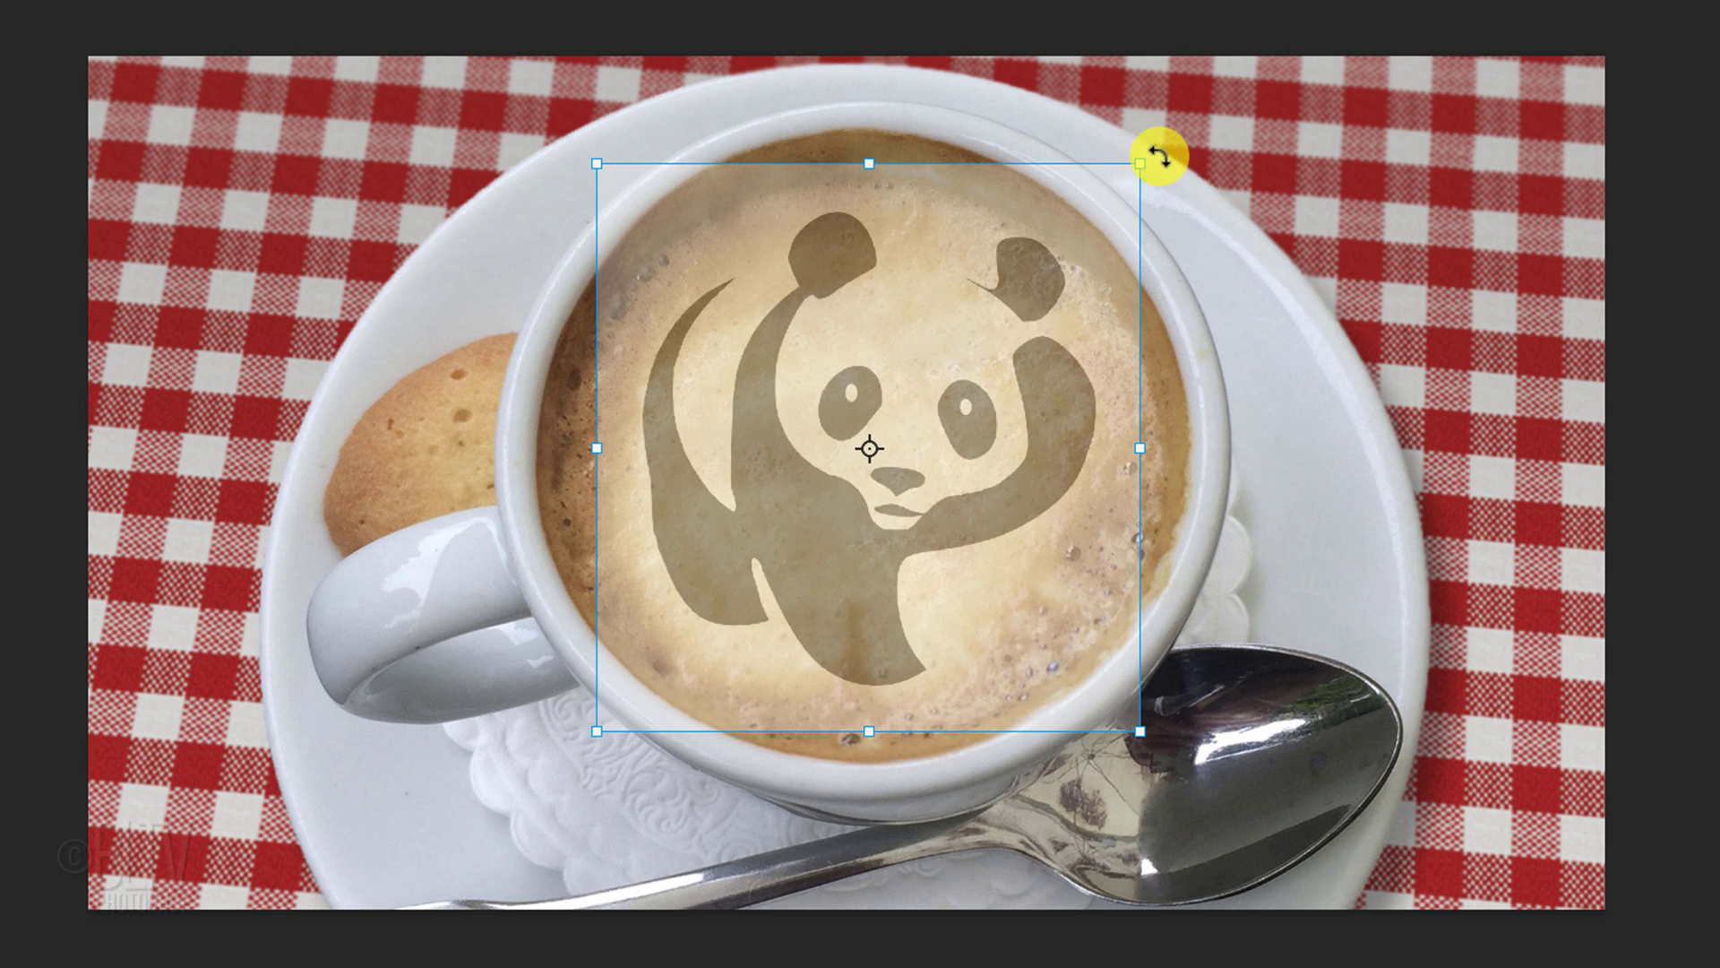
drag(1161, 154, 1080, 123)
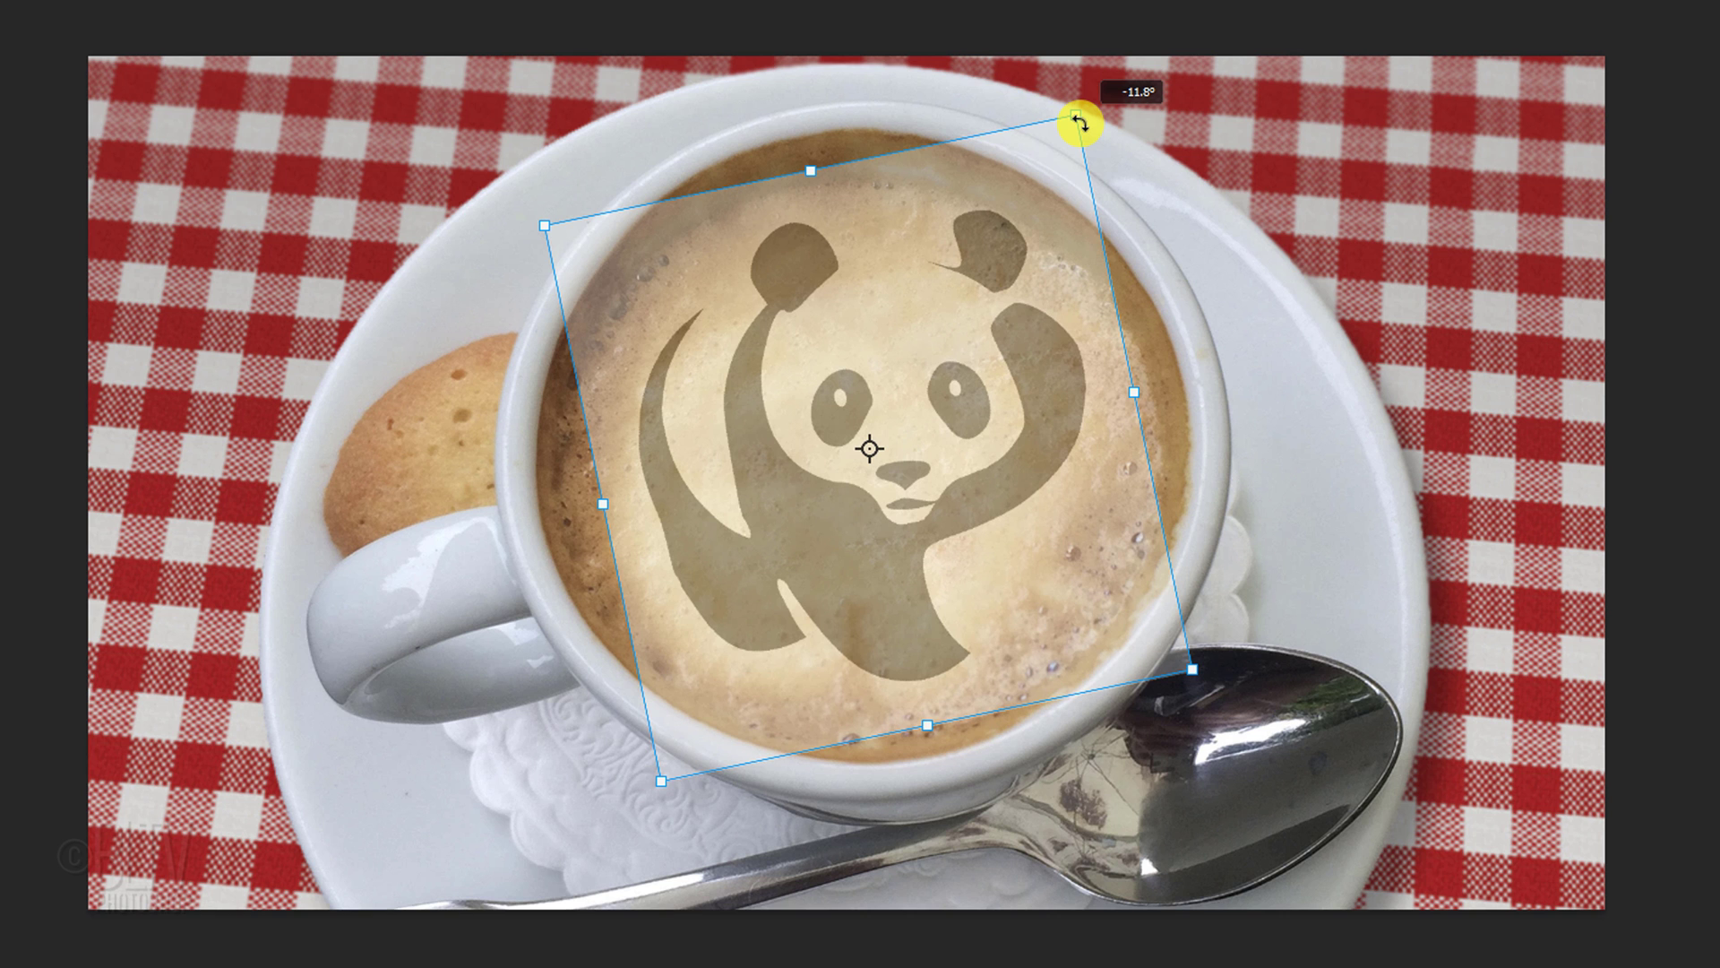
drag(1081, 122, 1074, 133)
key(Return)
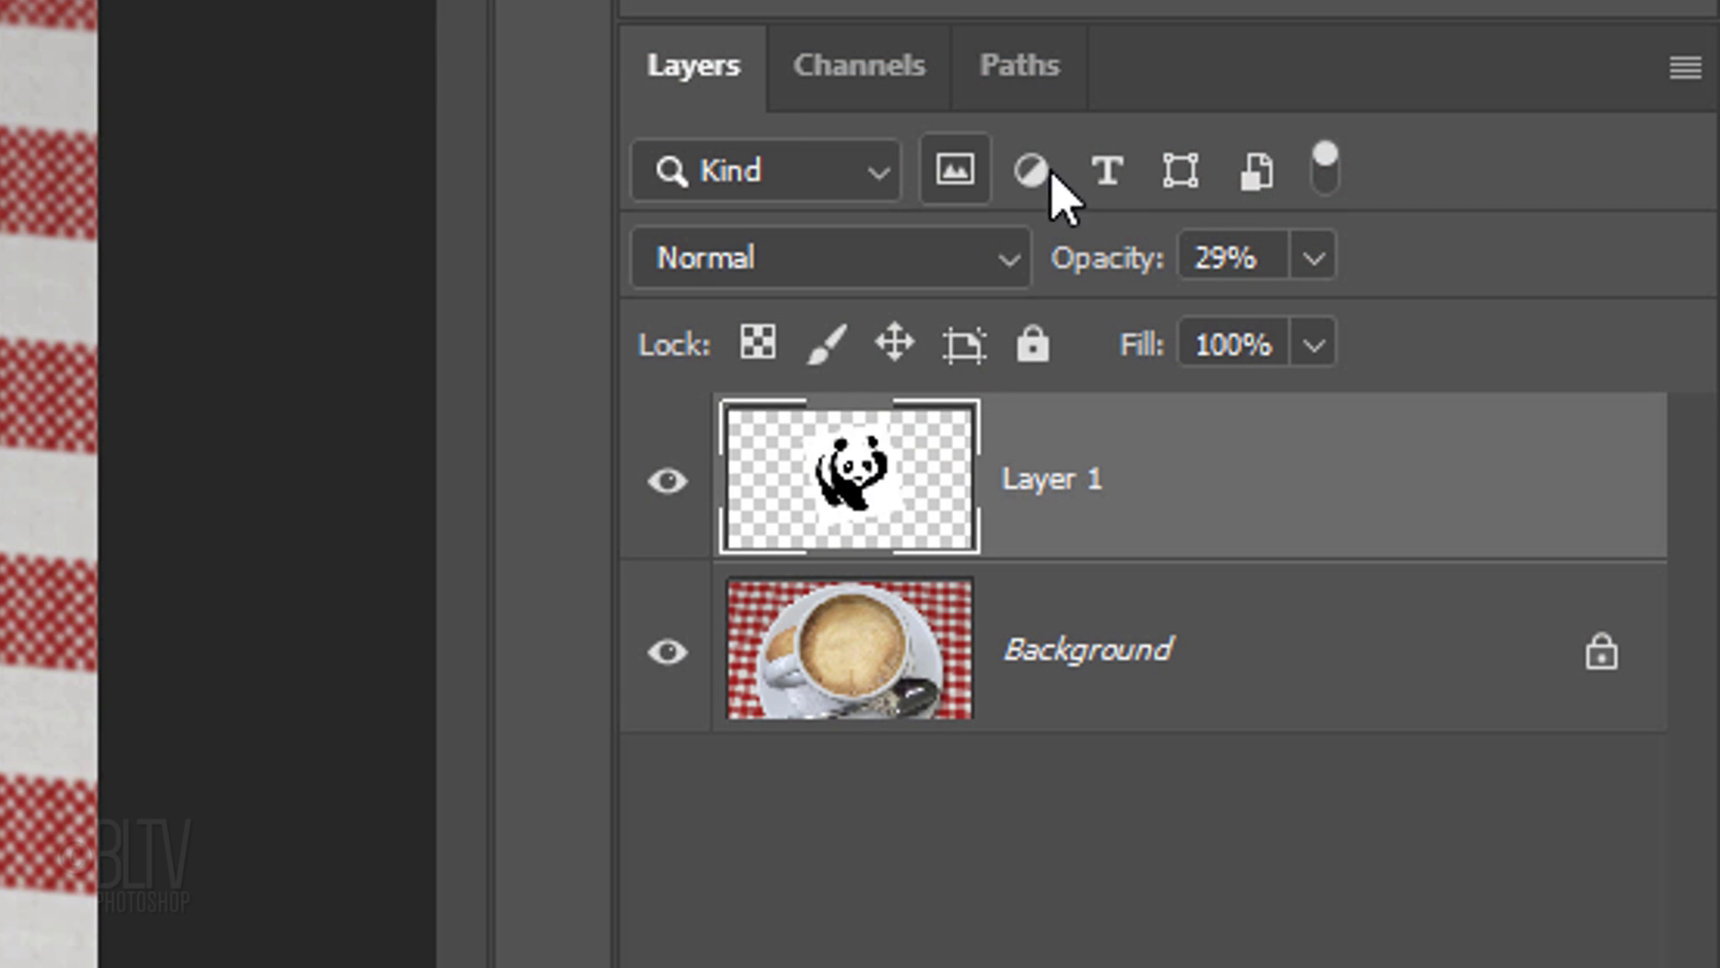
Bring Layer 1 back to 100% opacity and open the Gaussian Blur filter for it
click(1314, 258)
drag(1328, 326, 1672, 331)
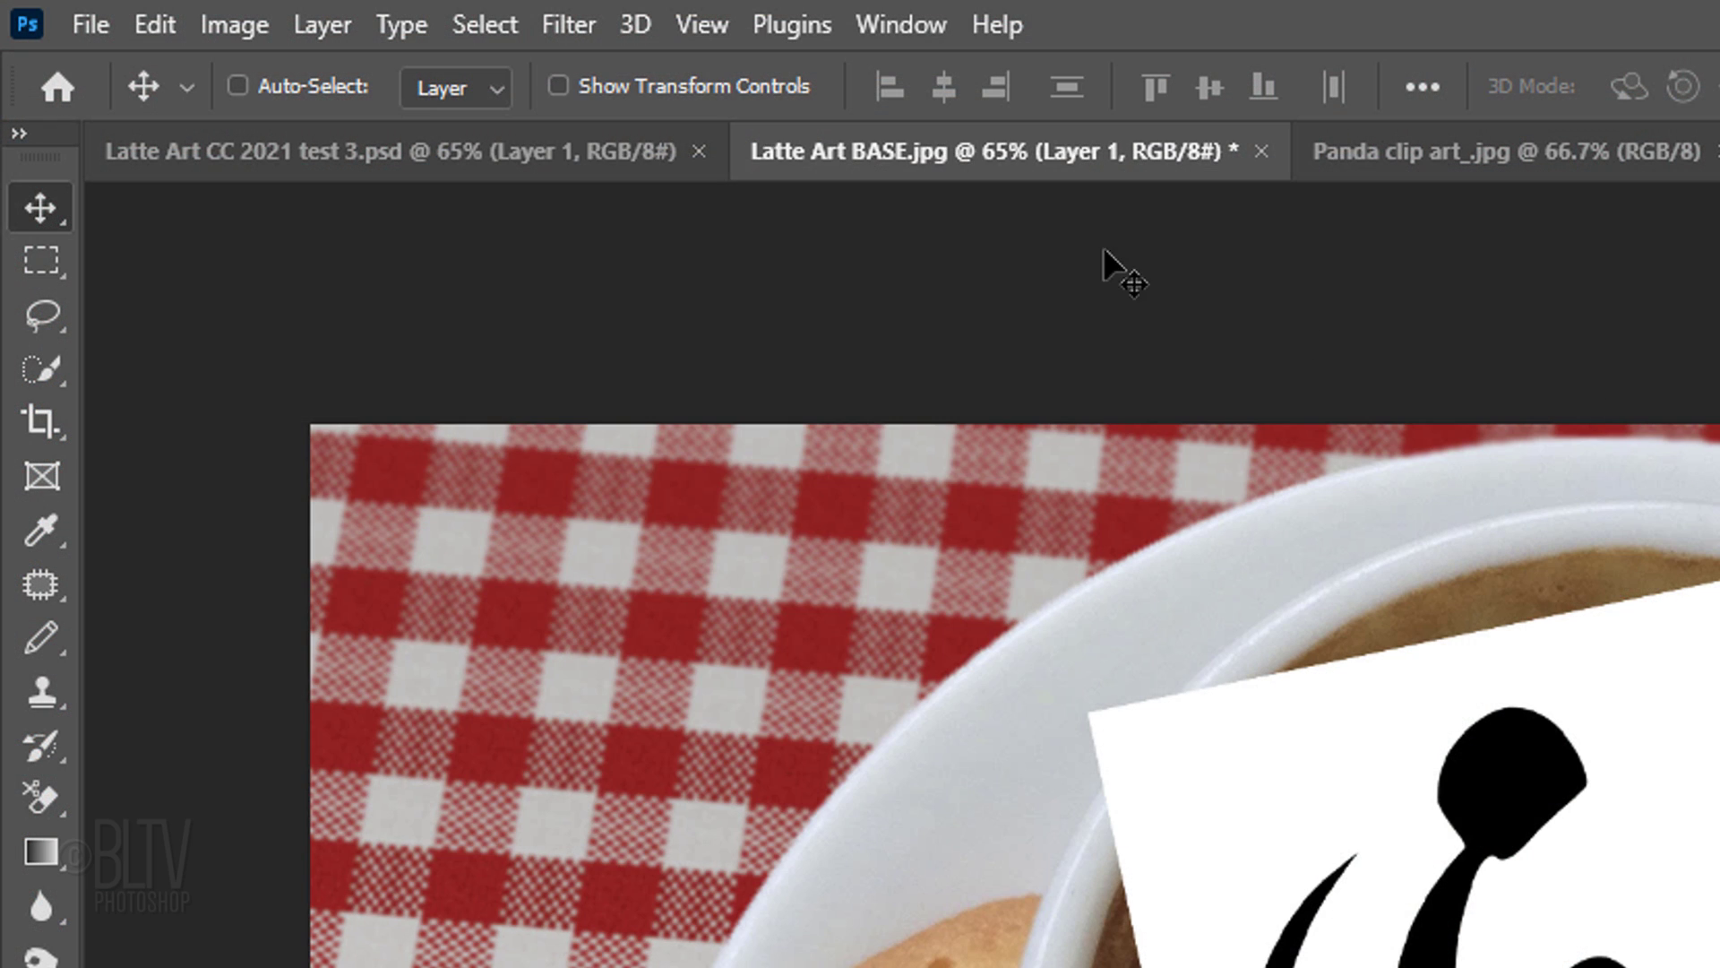
click(583, 23)
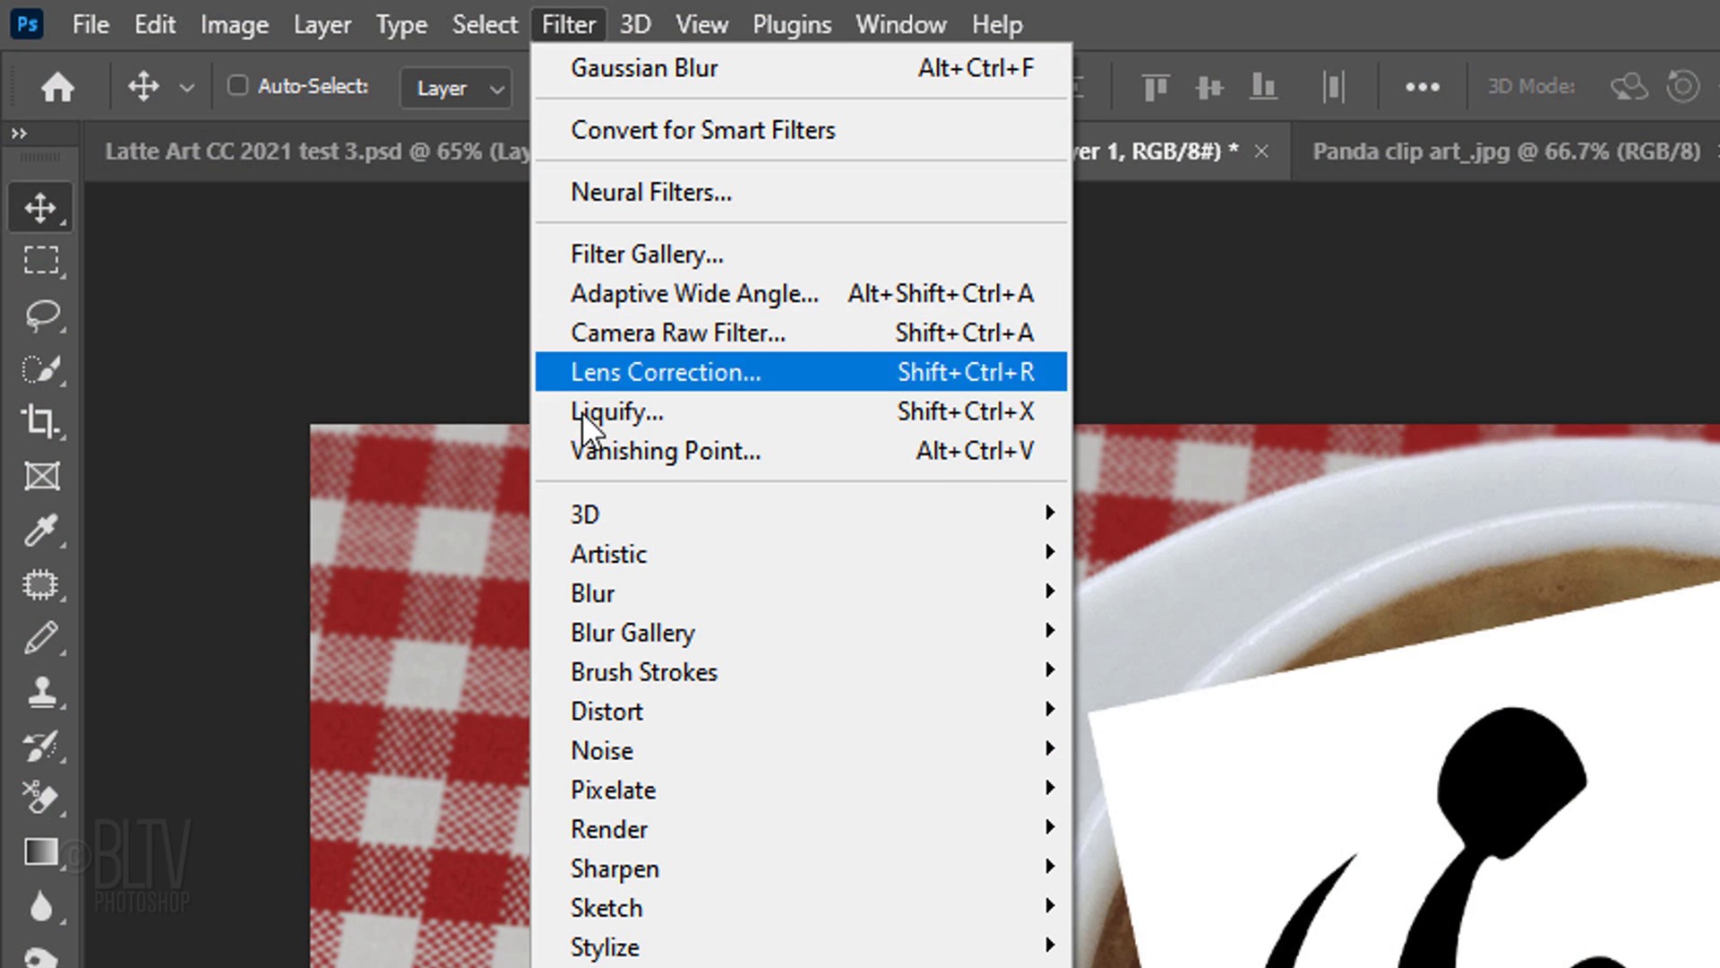
mouse_move(600, 606)
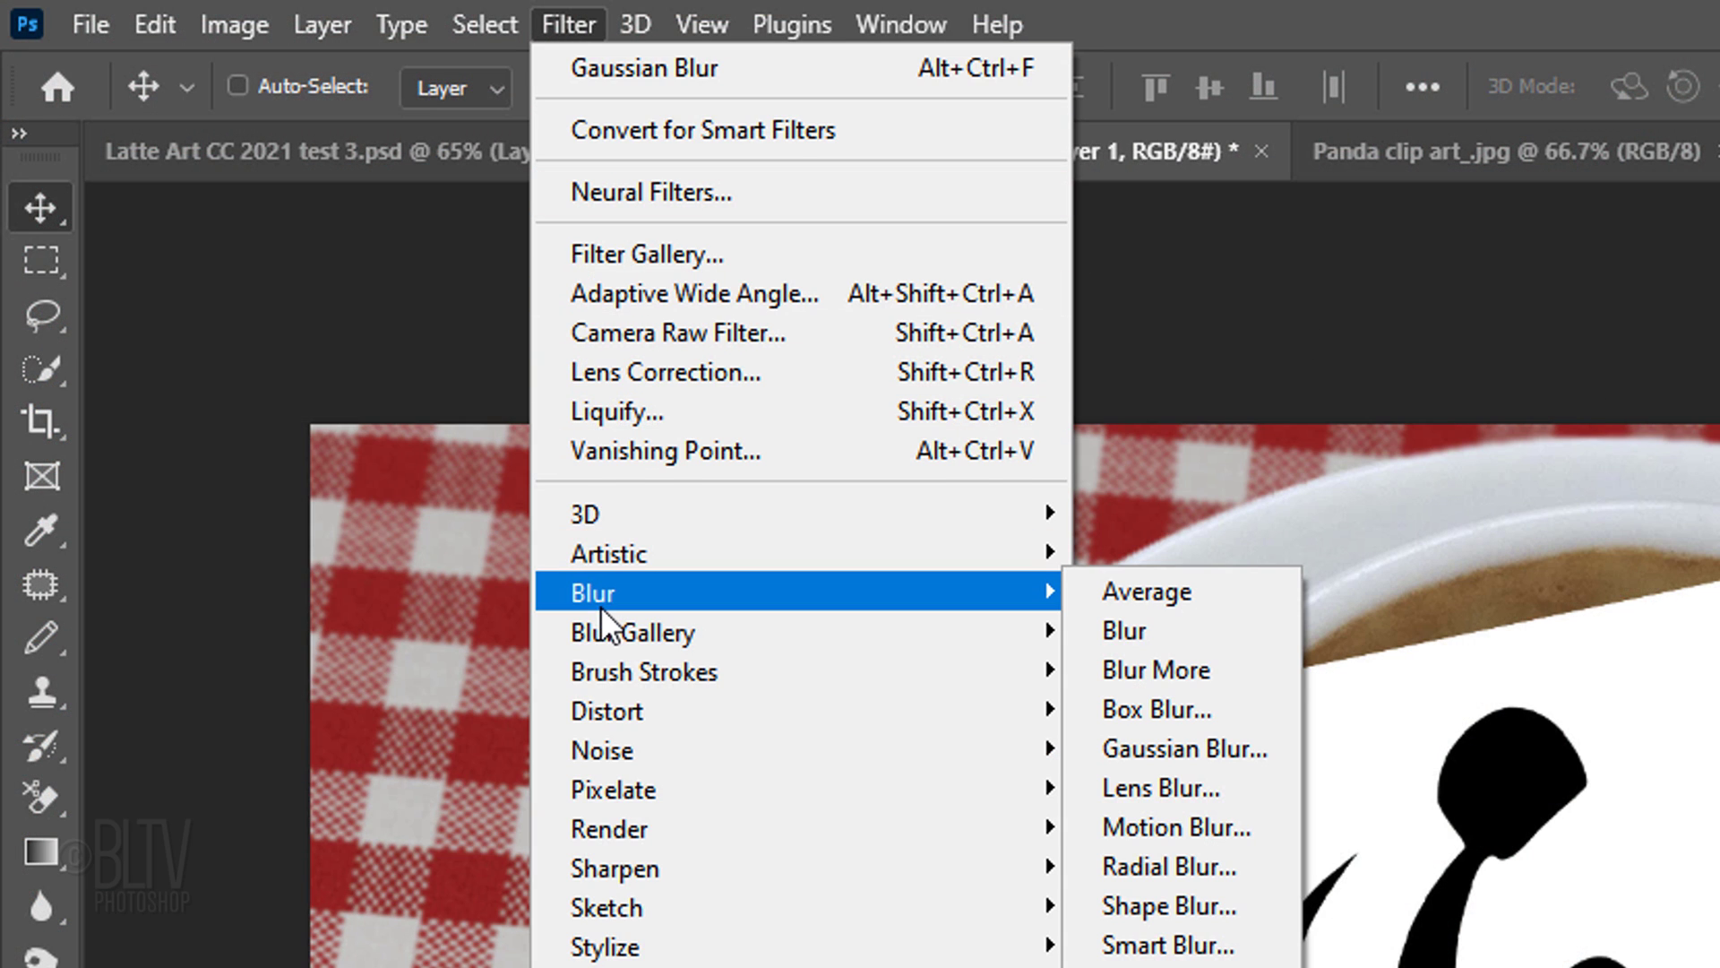
click(1165, 746)
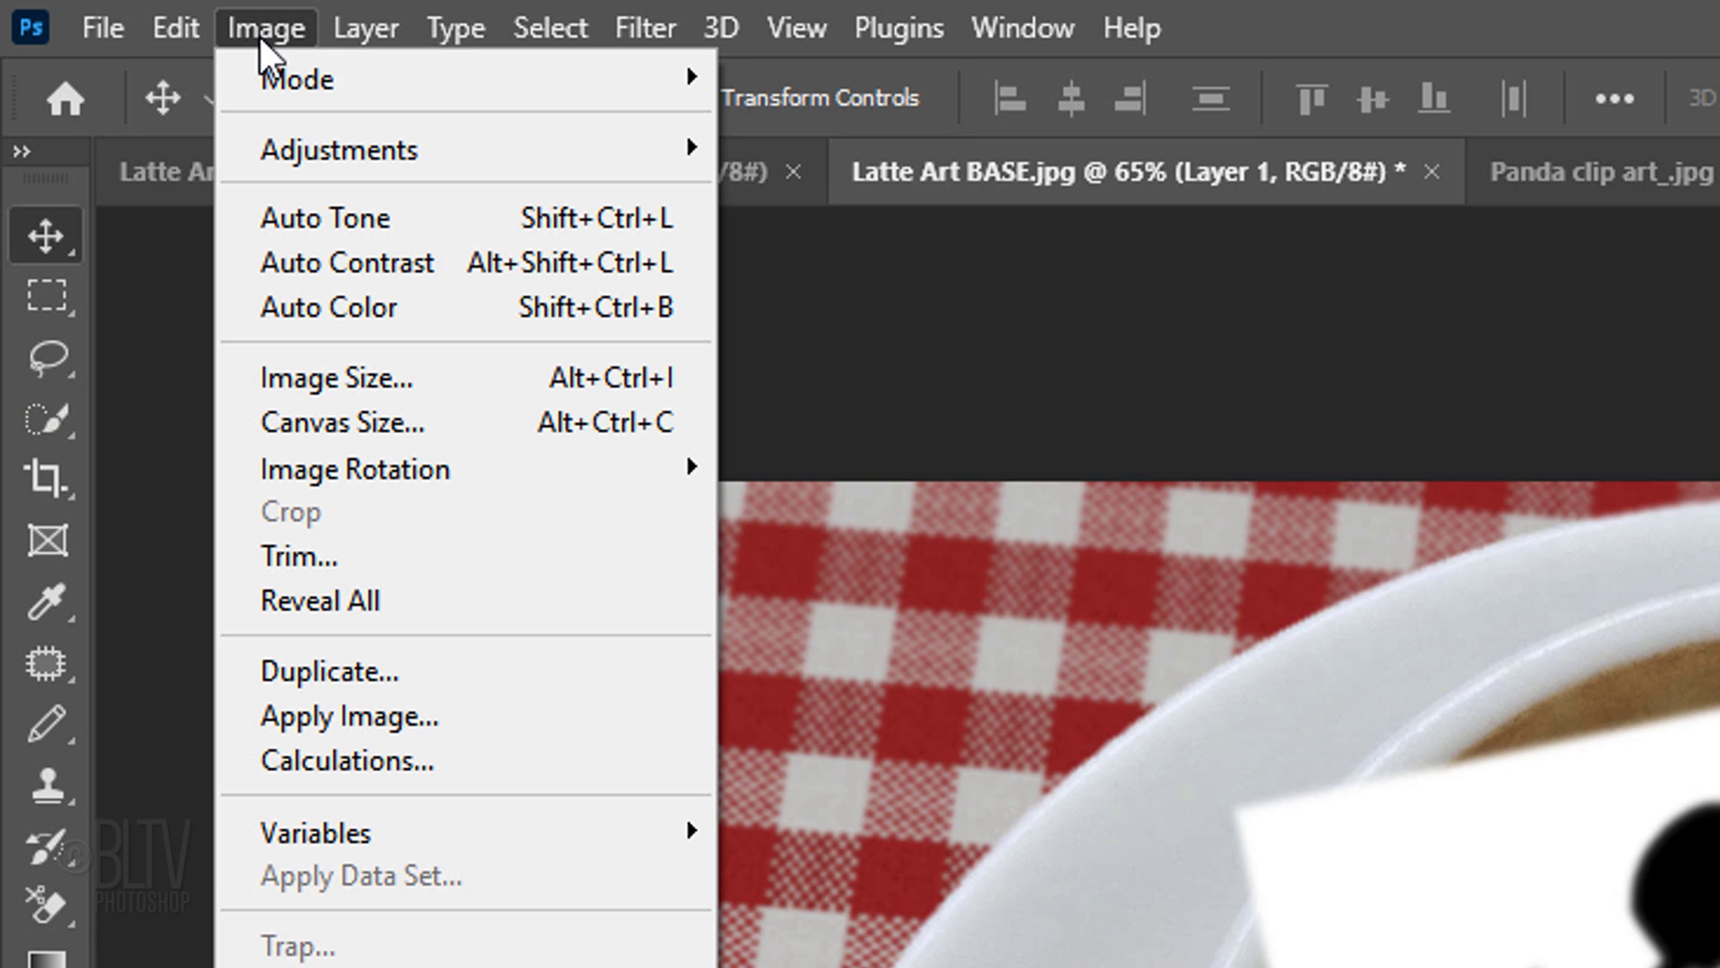
Apply a Threshold adjustment to the panda with the level lowered to 67
mouse_move(306, 149)
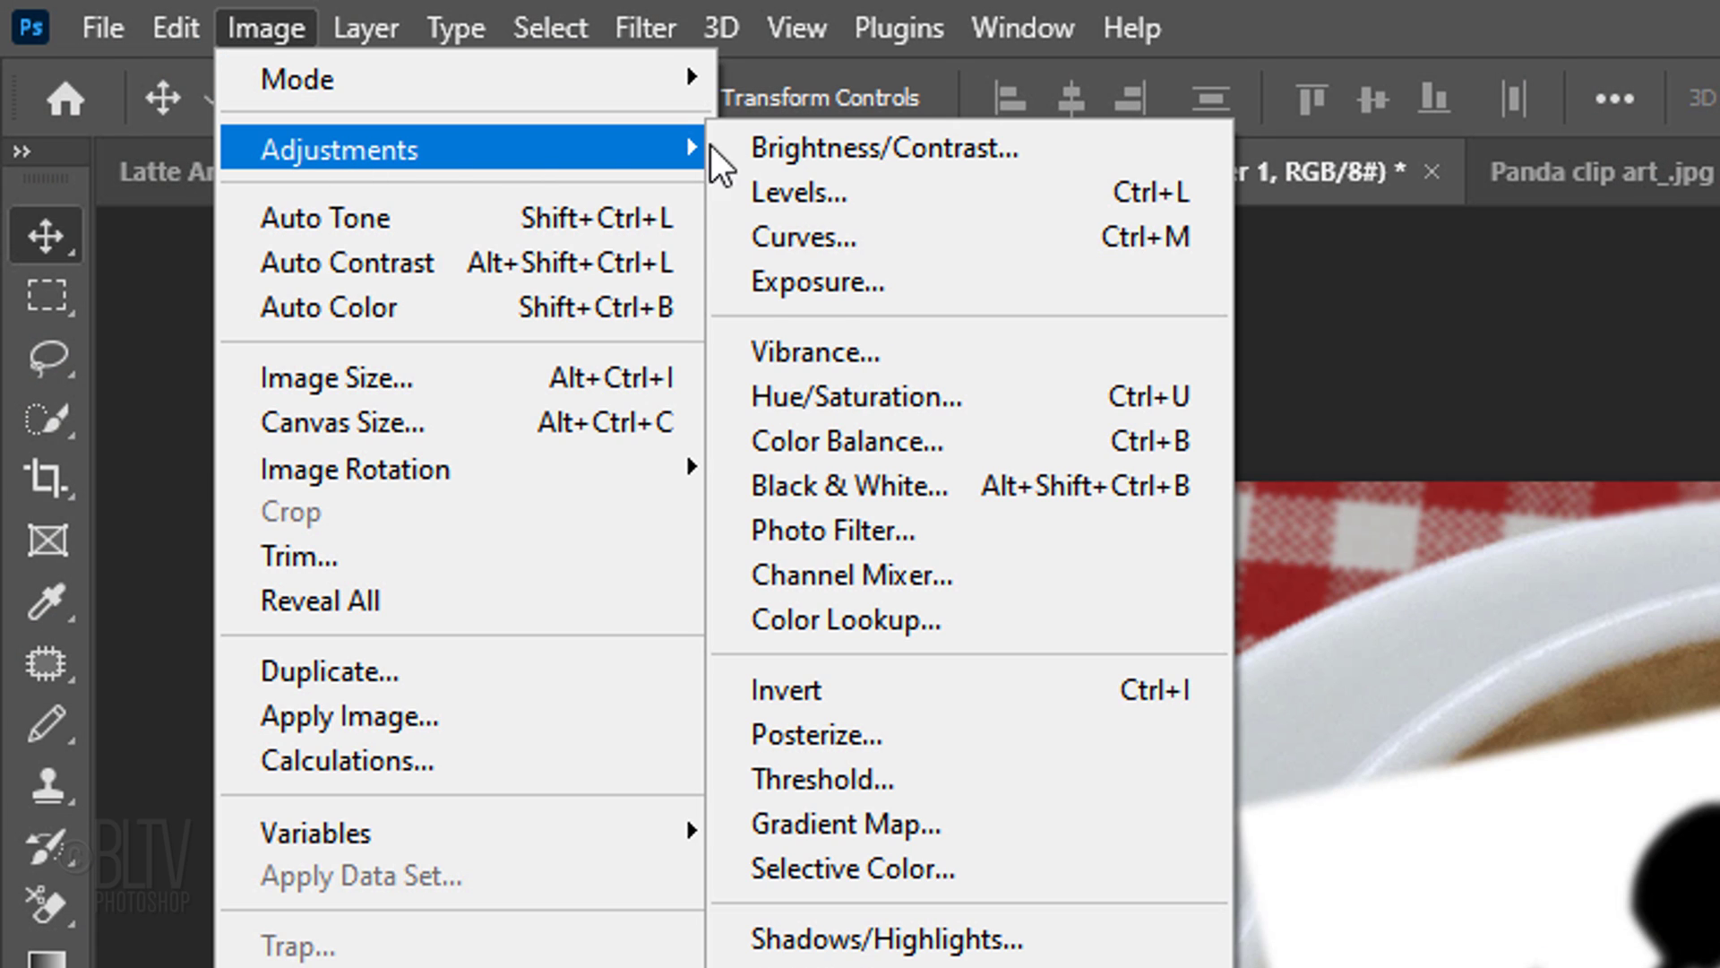
click(832, 772)
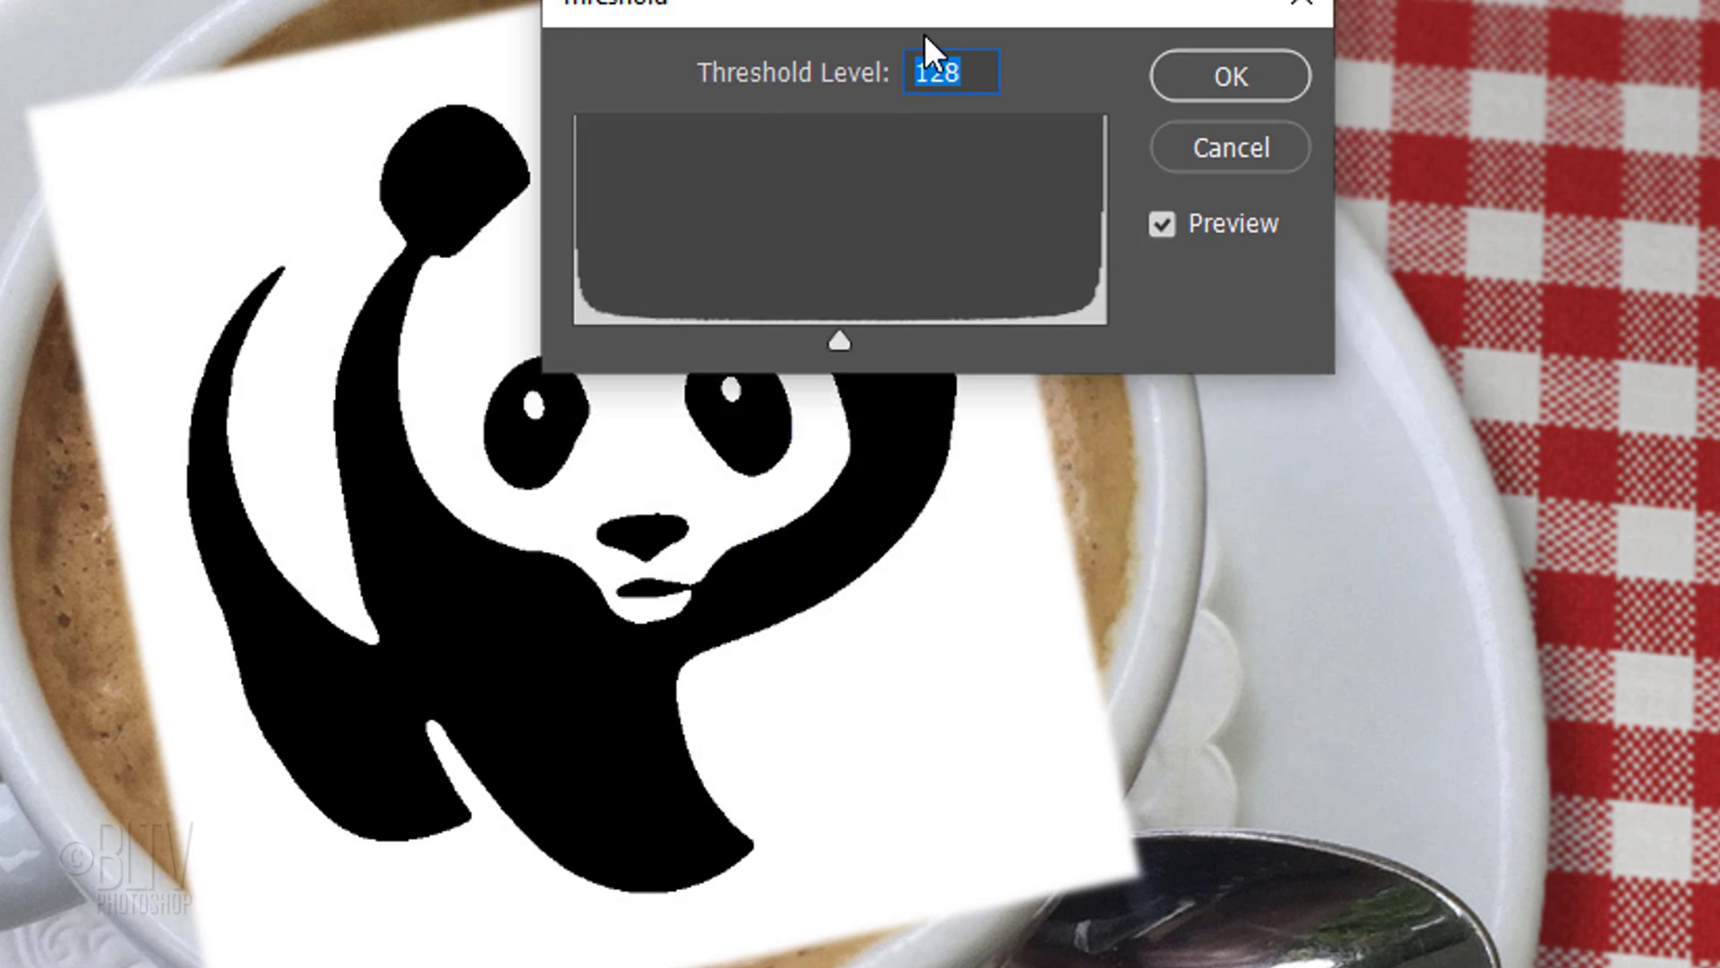
drag(926, 47, 1165, 309)
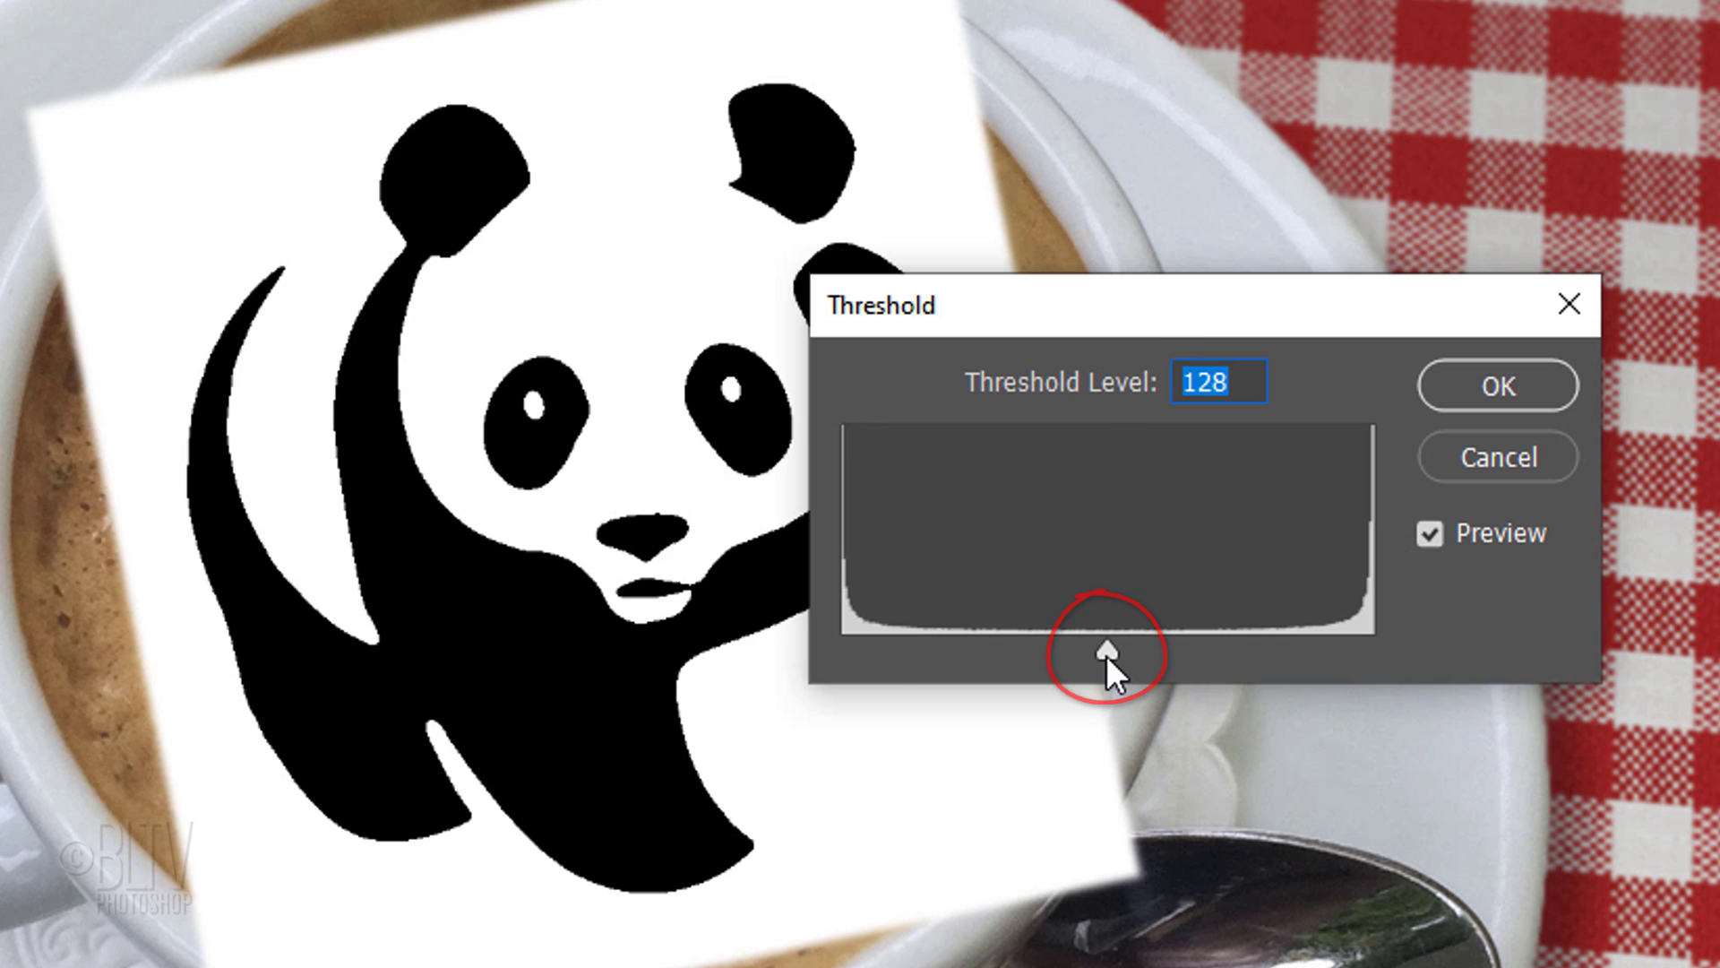
drag(1106, 654, 1109, 611)
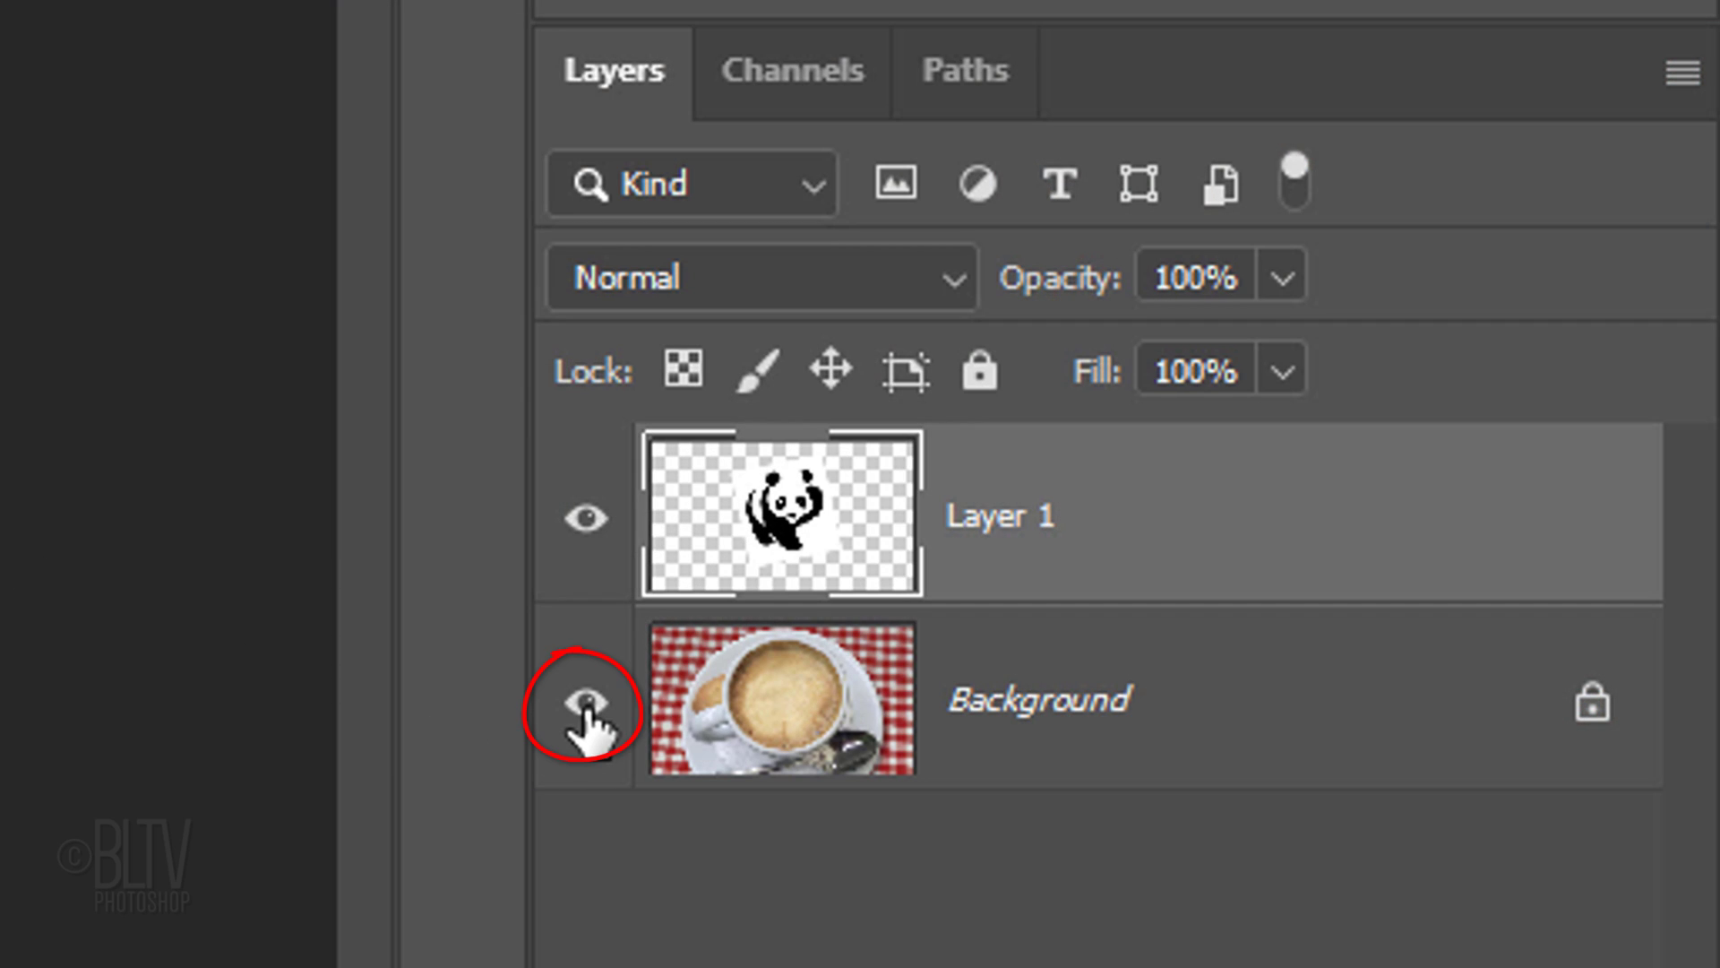
Hide the background, select the RGB channel's white areas, delete them from Layer 1 and deselect
click(587, 703)
click(766, 89)
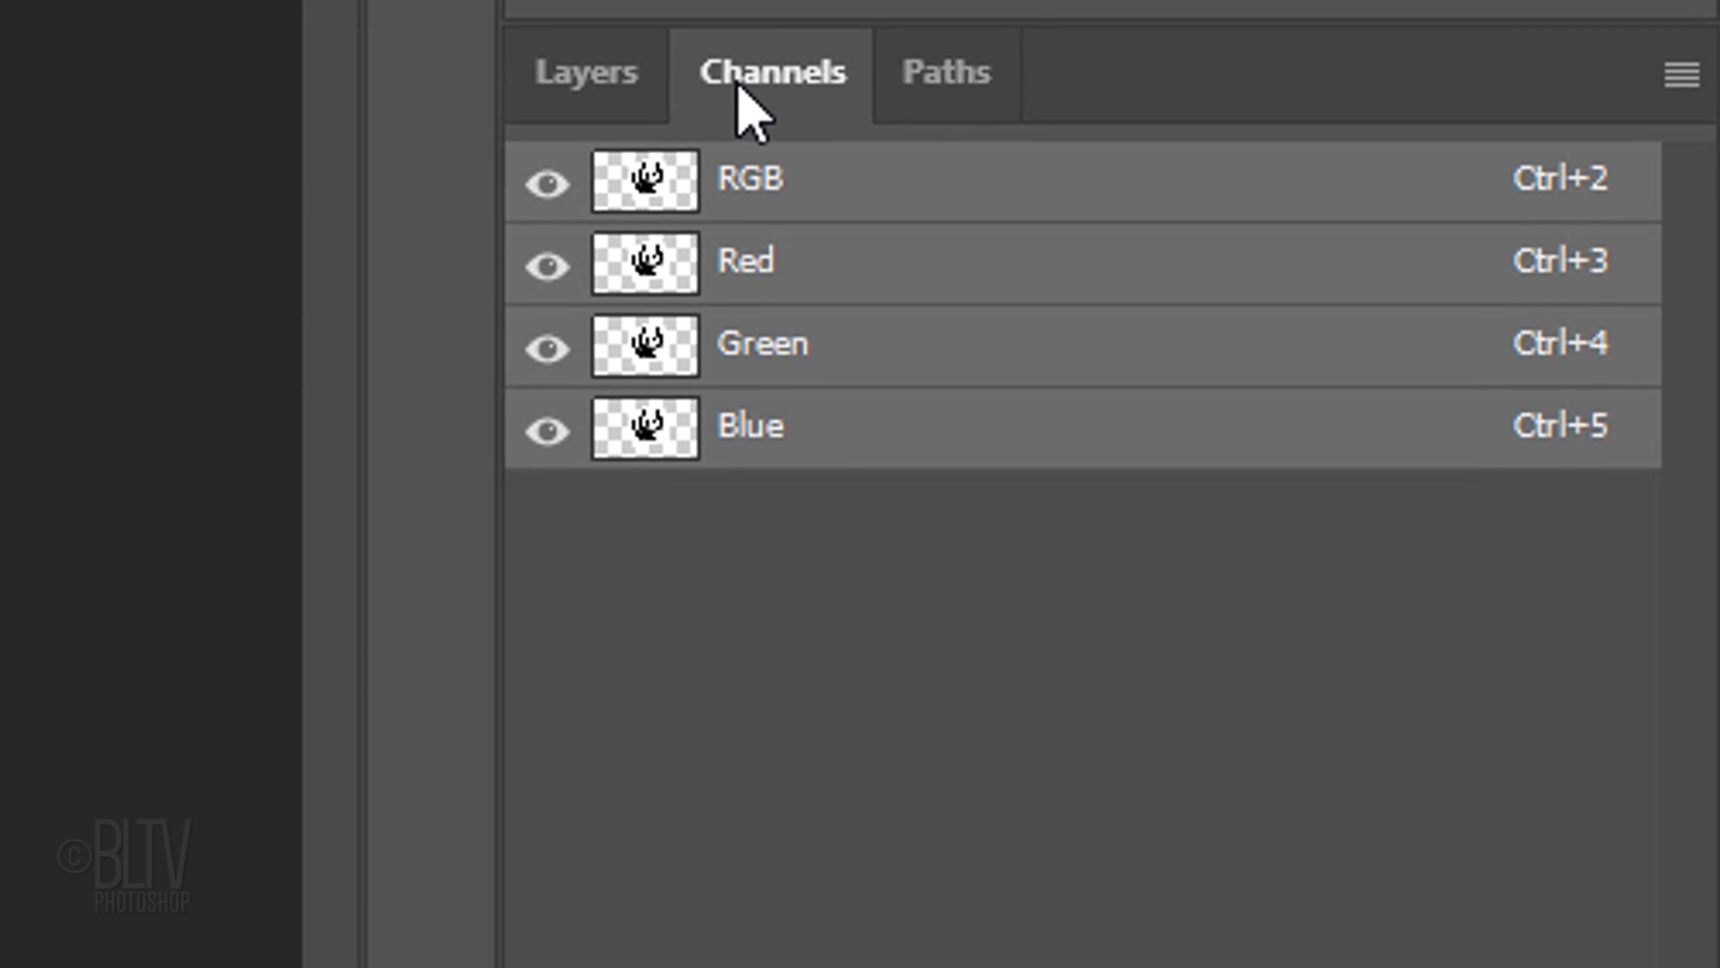
ctrl+click(645, 179)
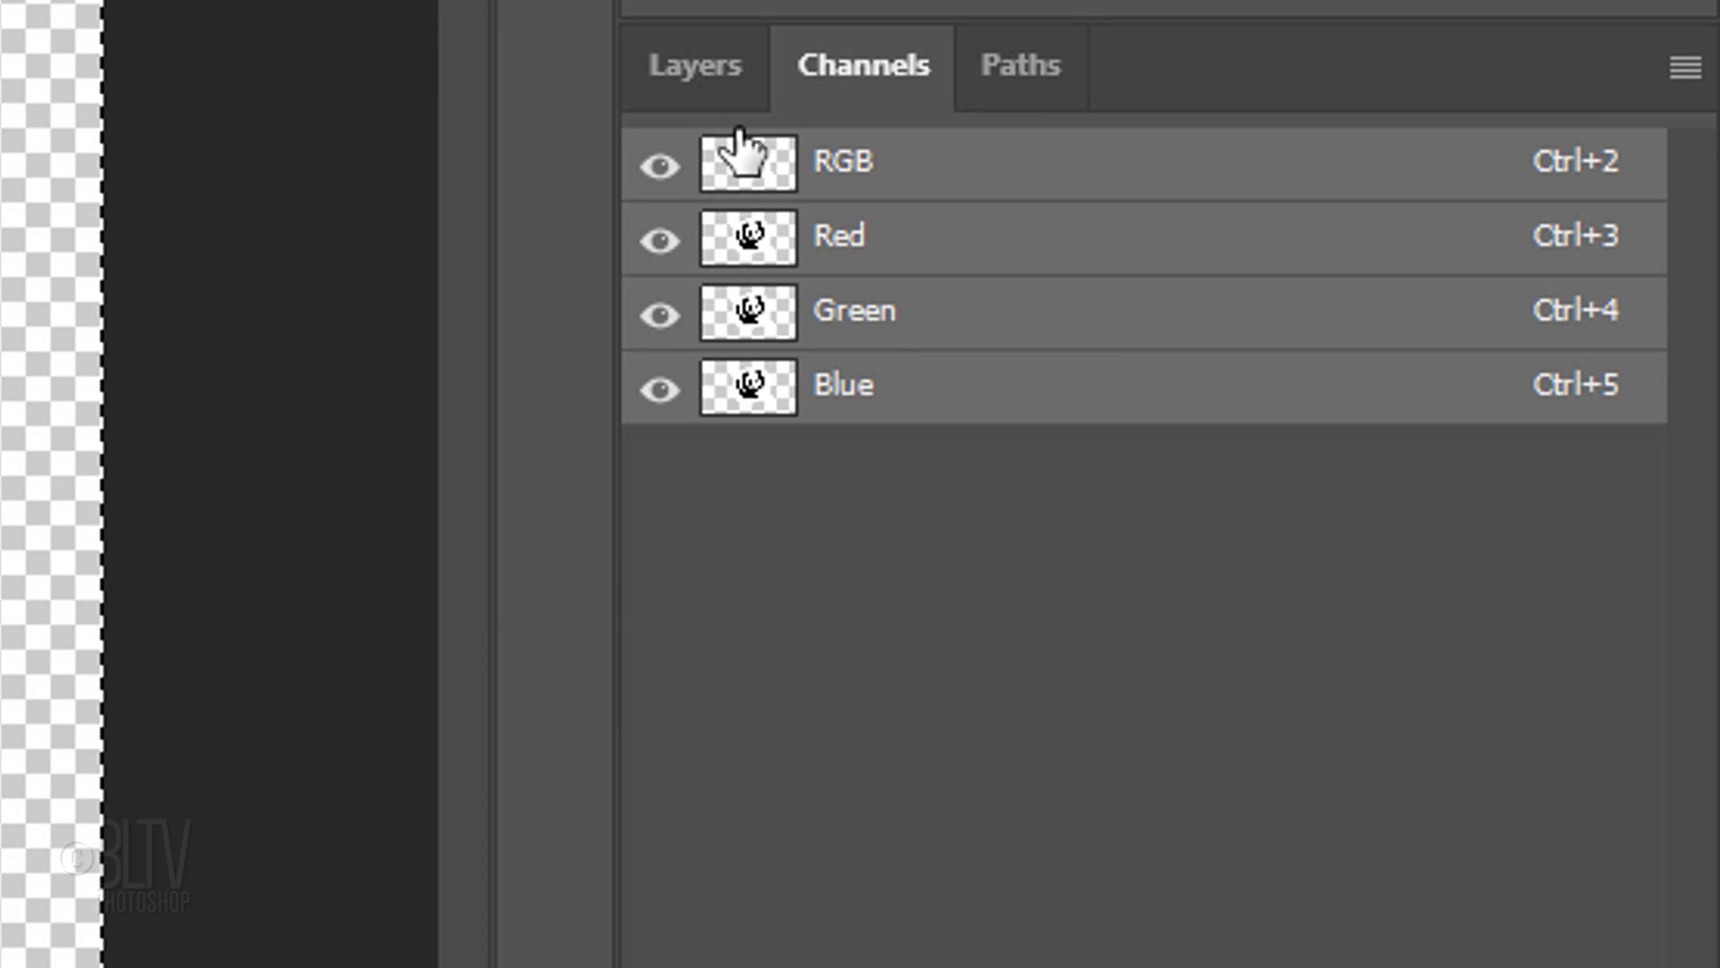
click(694, 72)
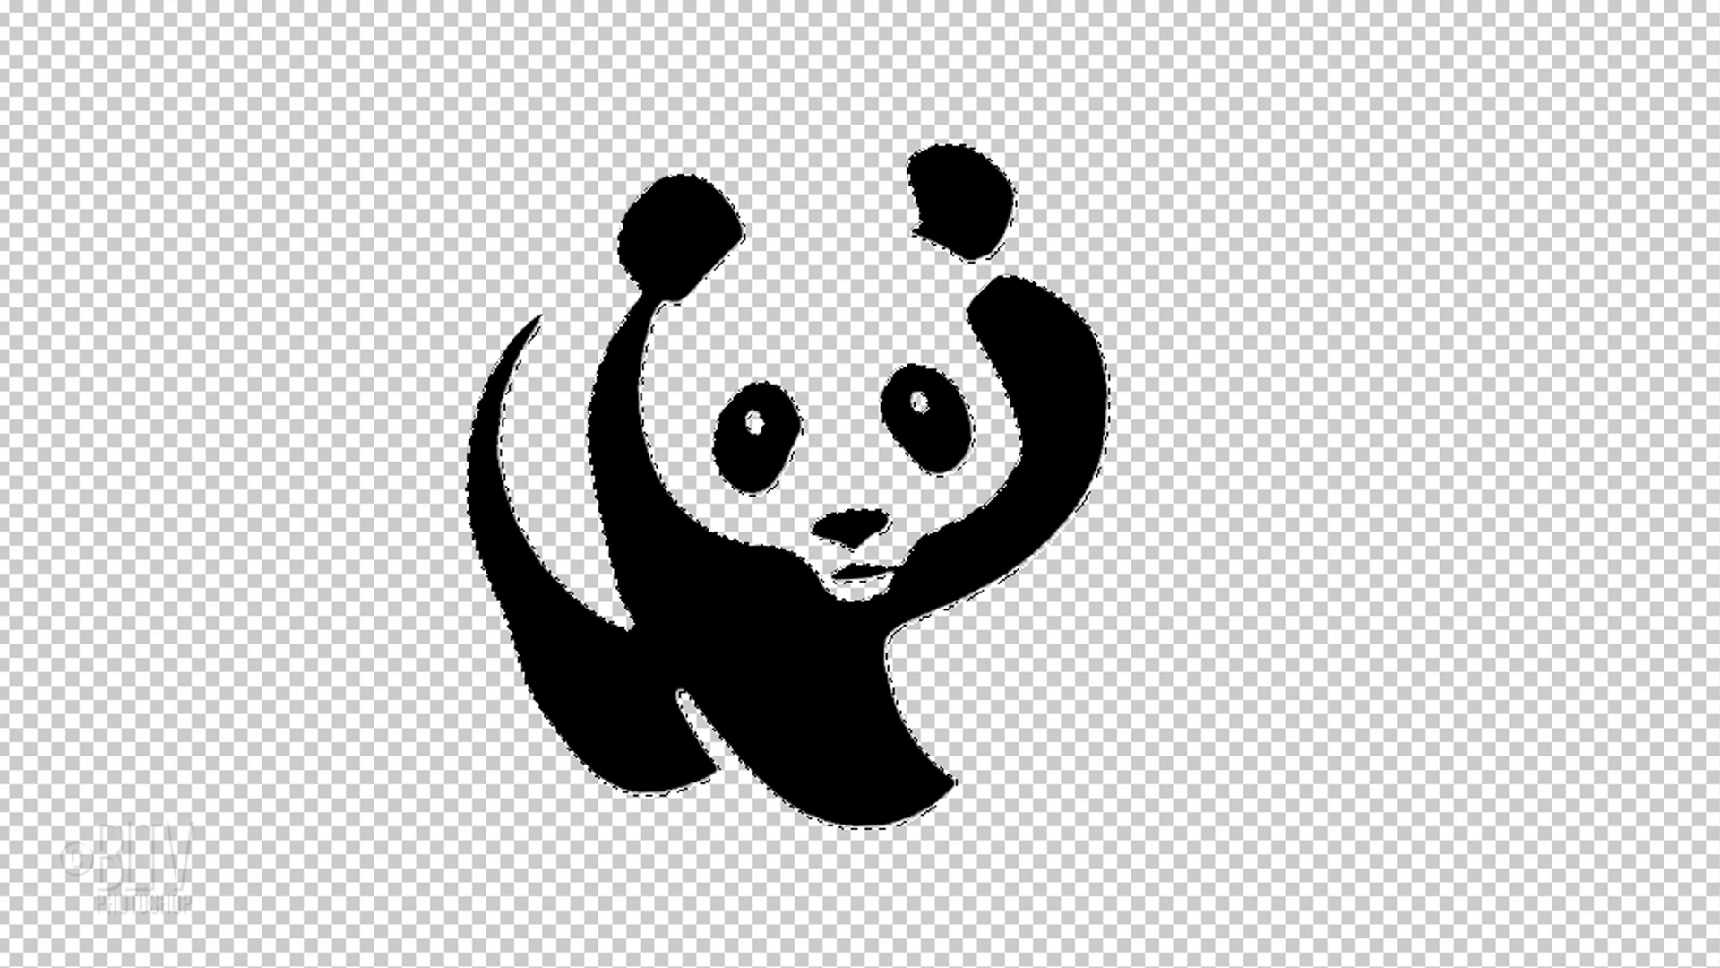
key(ctrl+d)
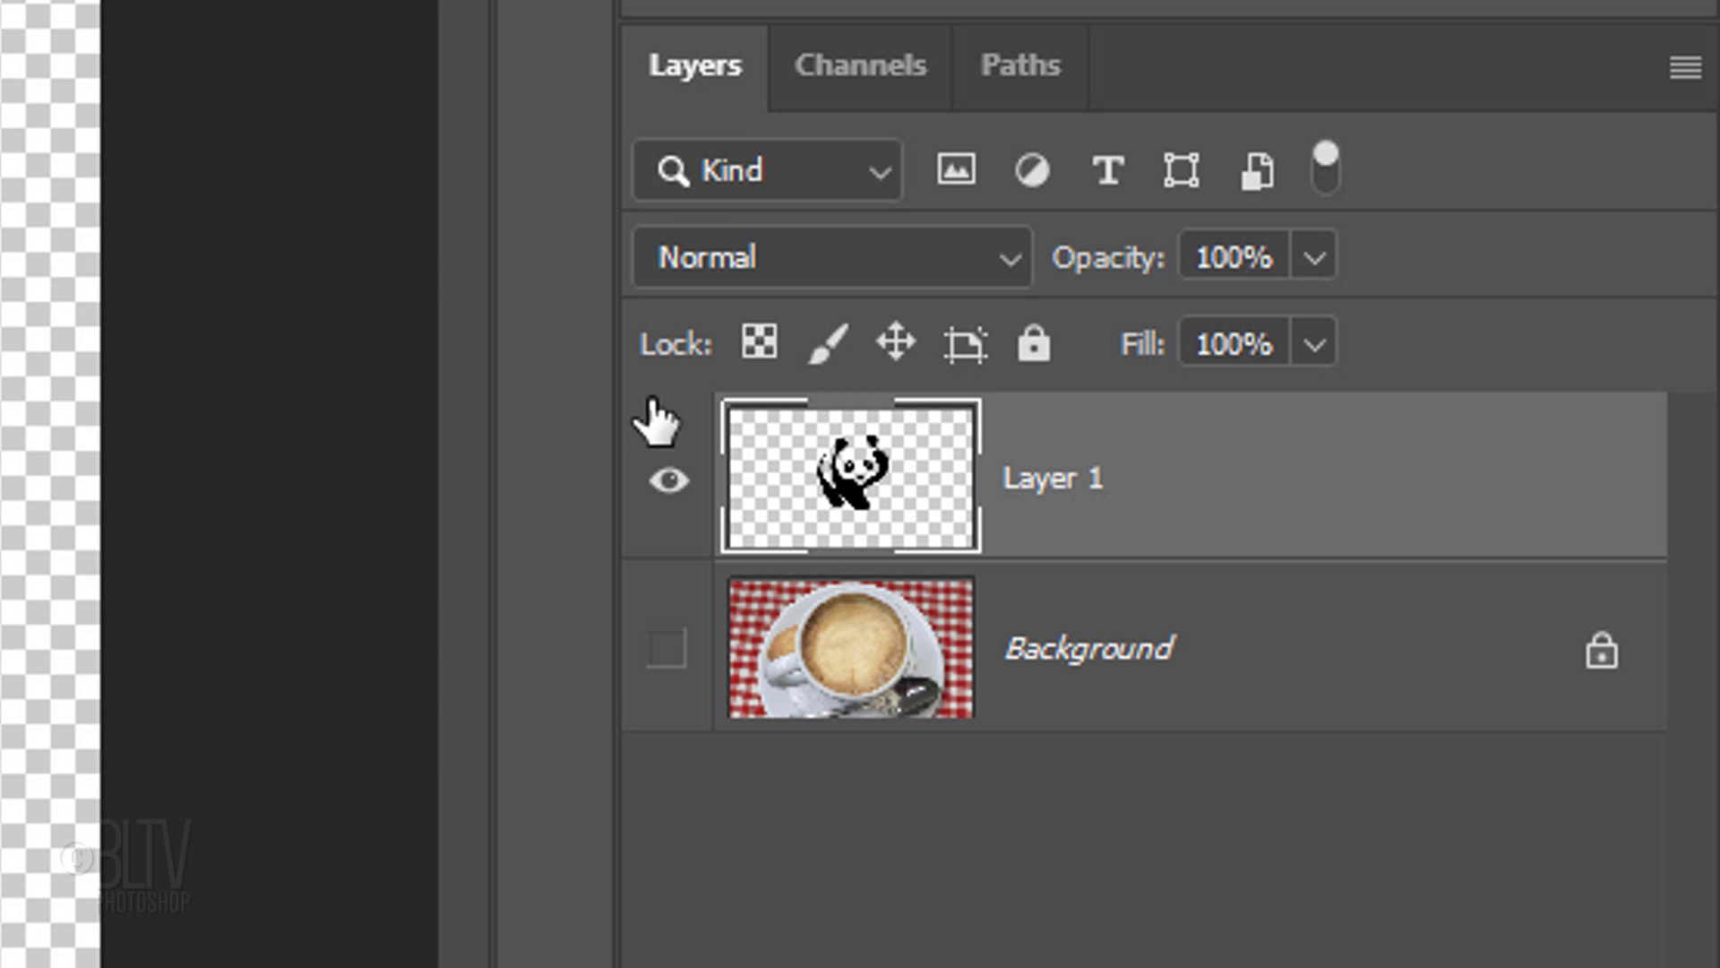
Show the coffee background again and convert Layer 1 to a Smart Object
click(668, 658)
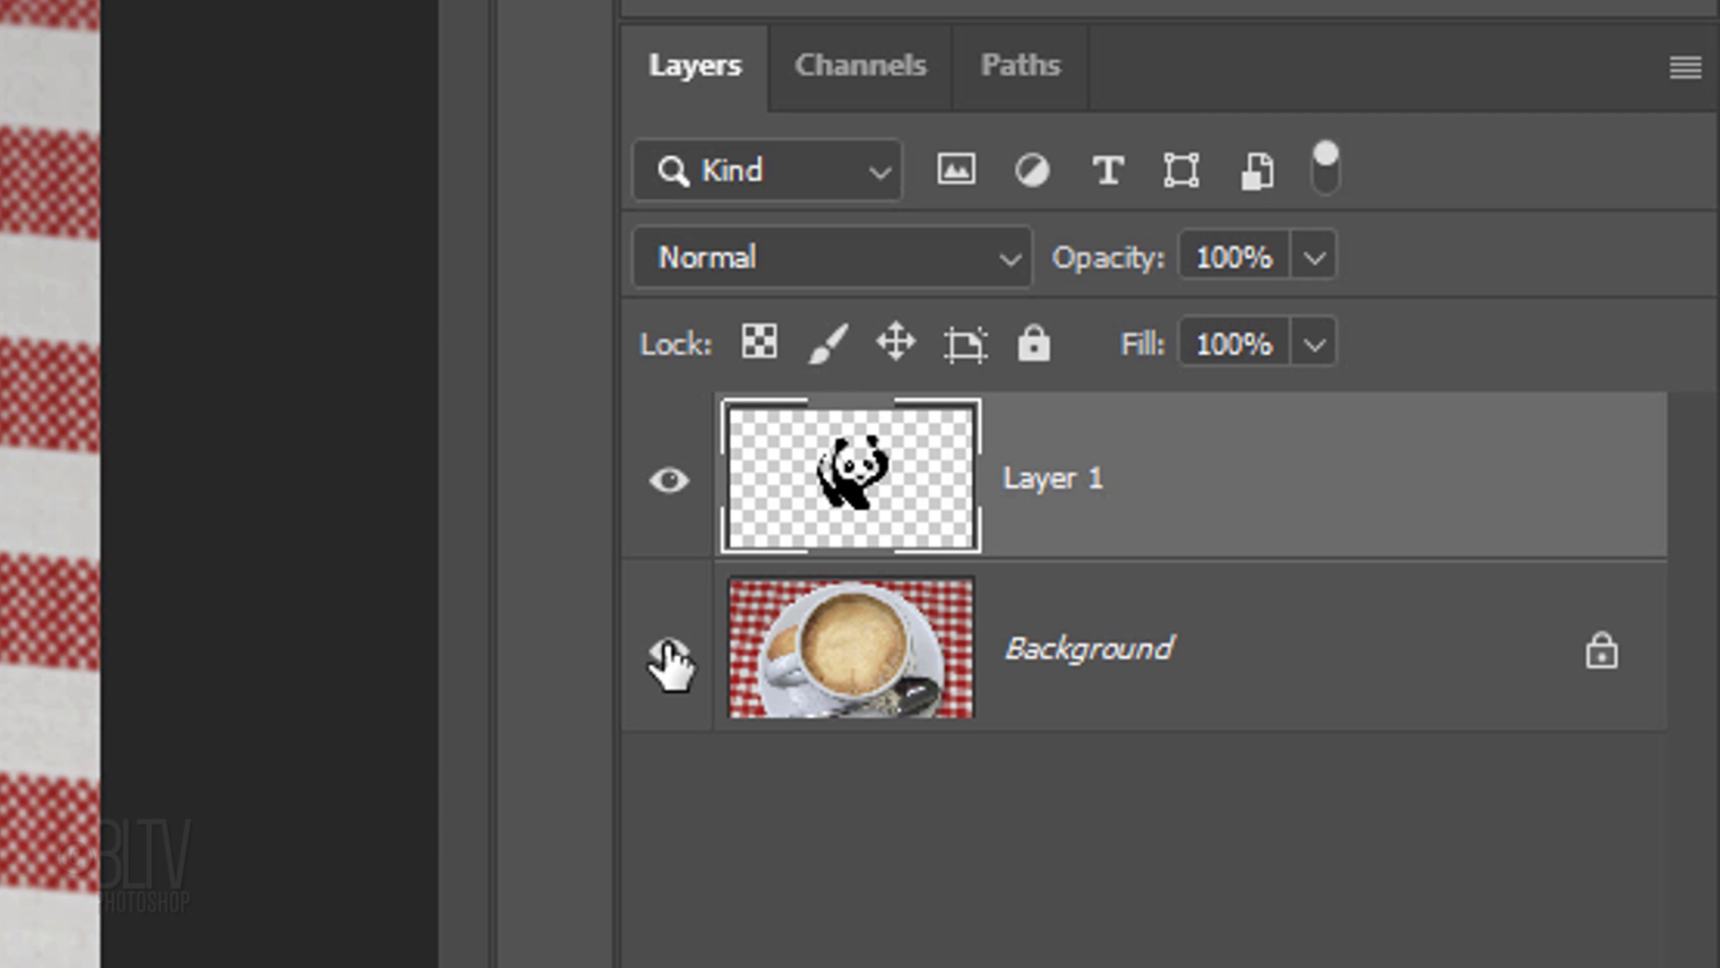
click(1688, 68)
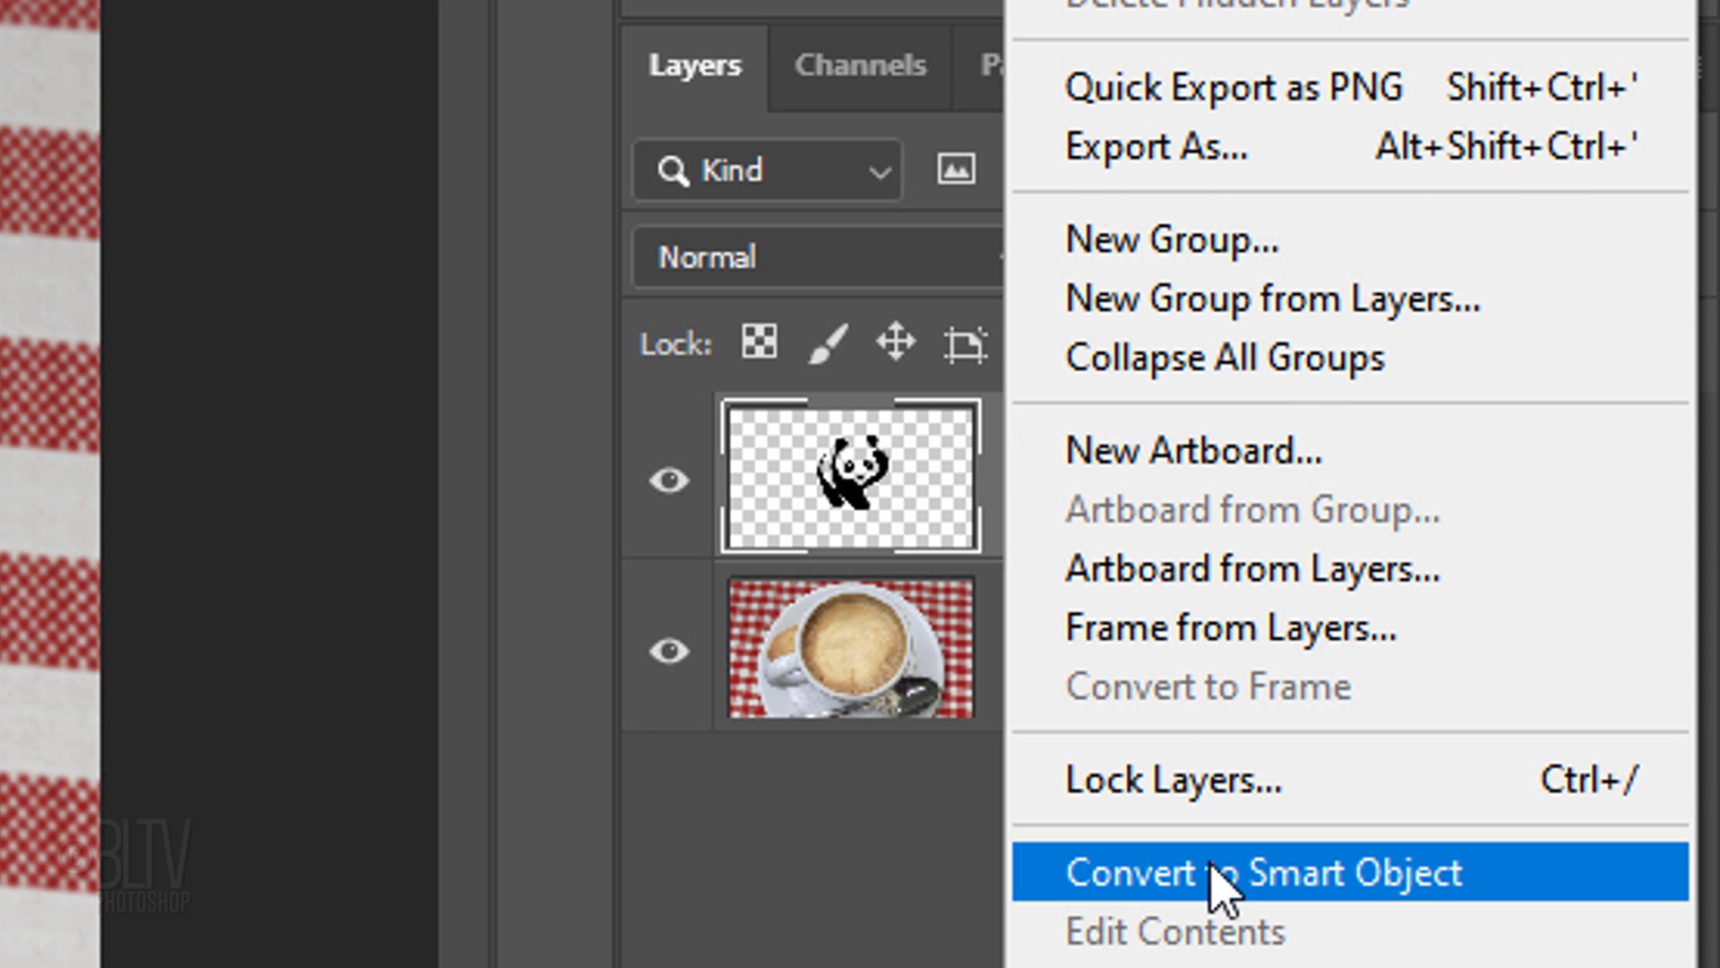
click(1223, 887)
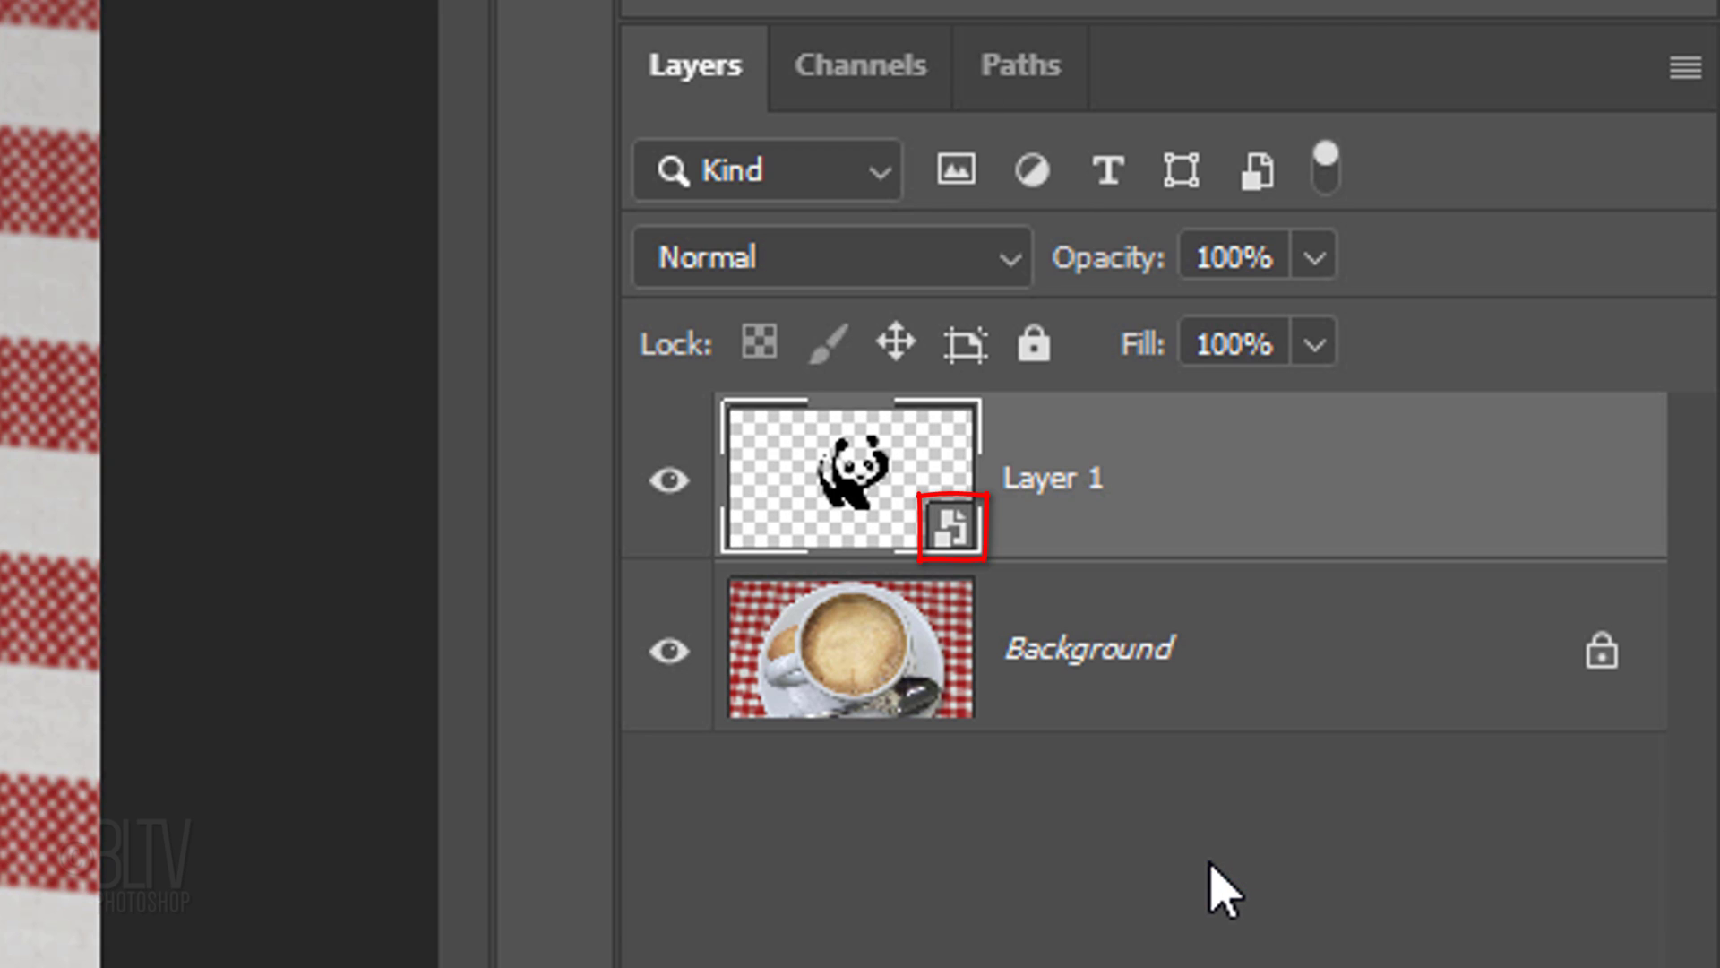
Add a white Color Overlay layer style to the panda
double_click(1272, 488)
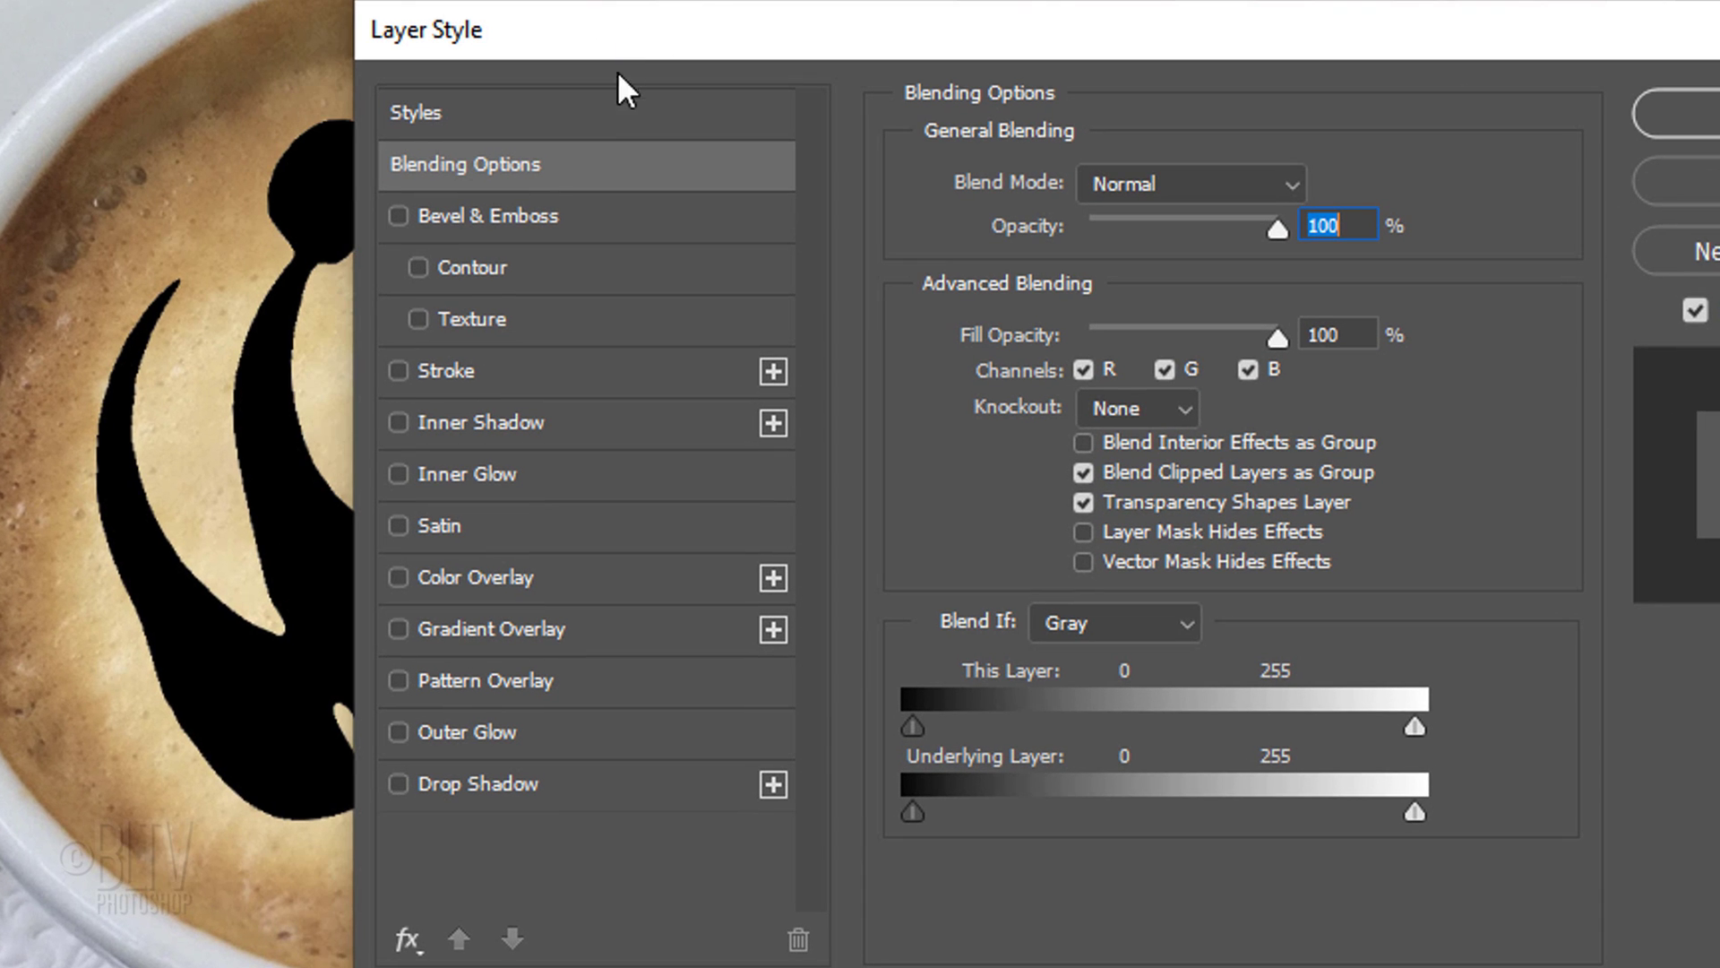
click(469, 577)
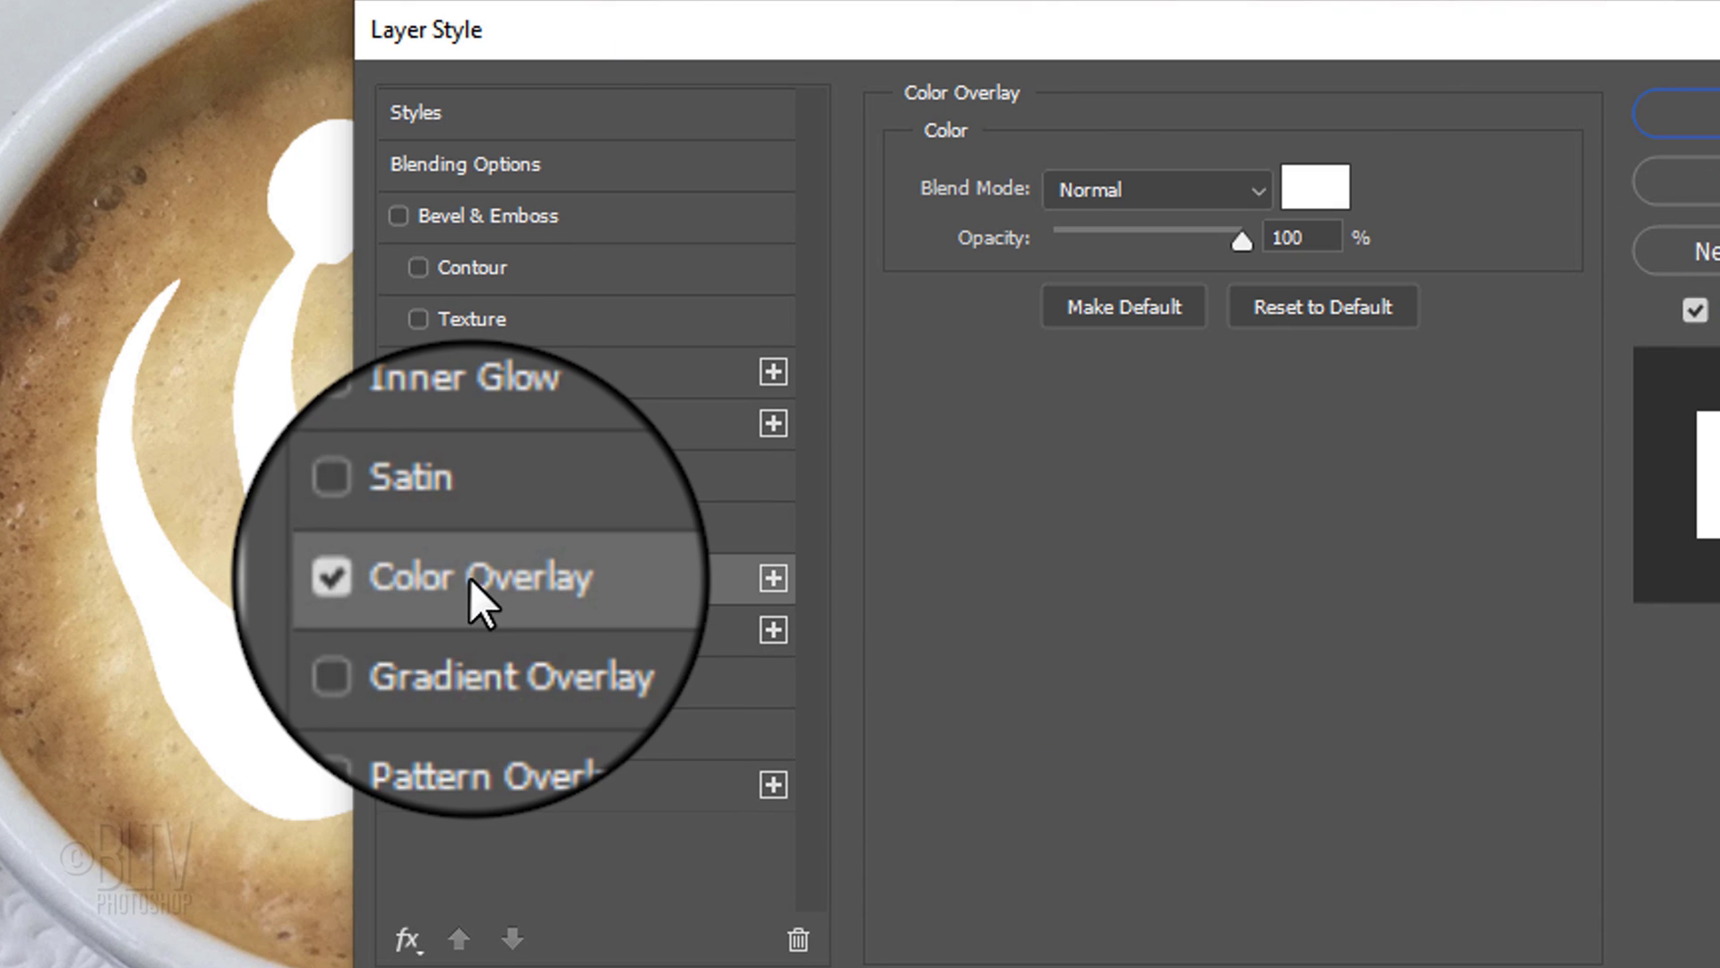
click(1314, 186)
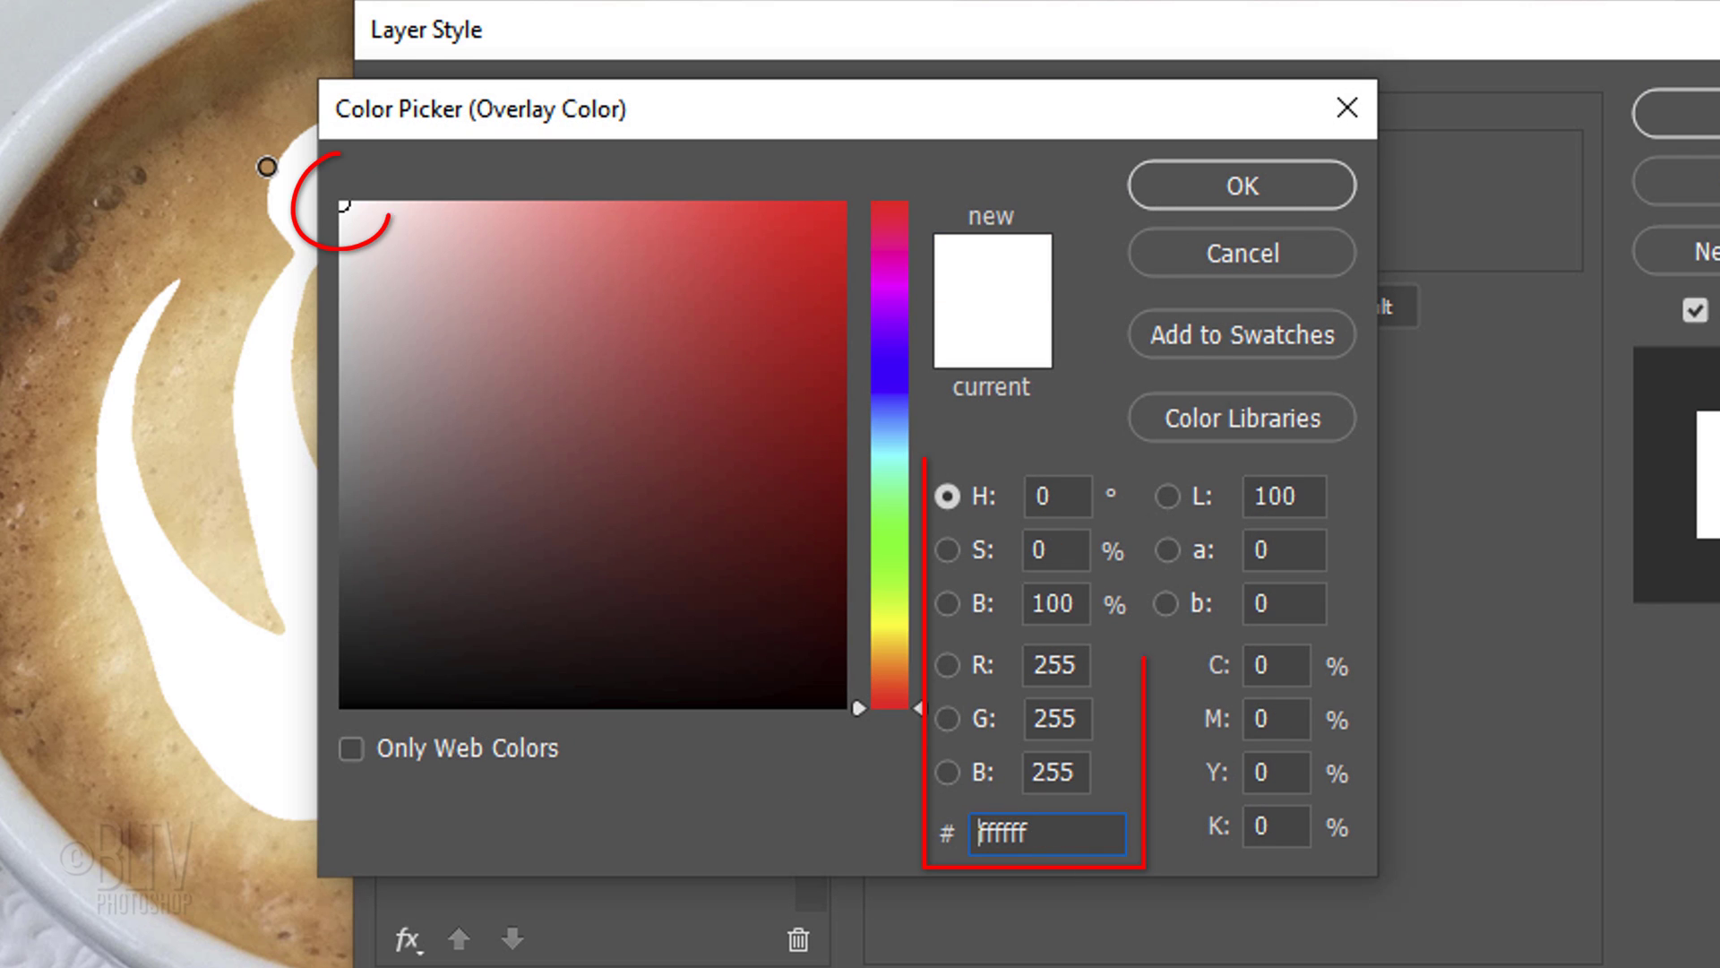
click(1223, 188)
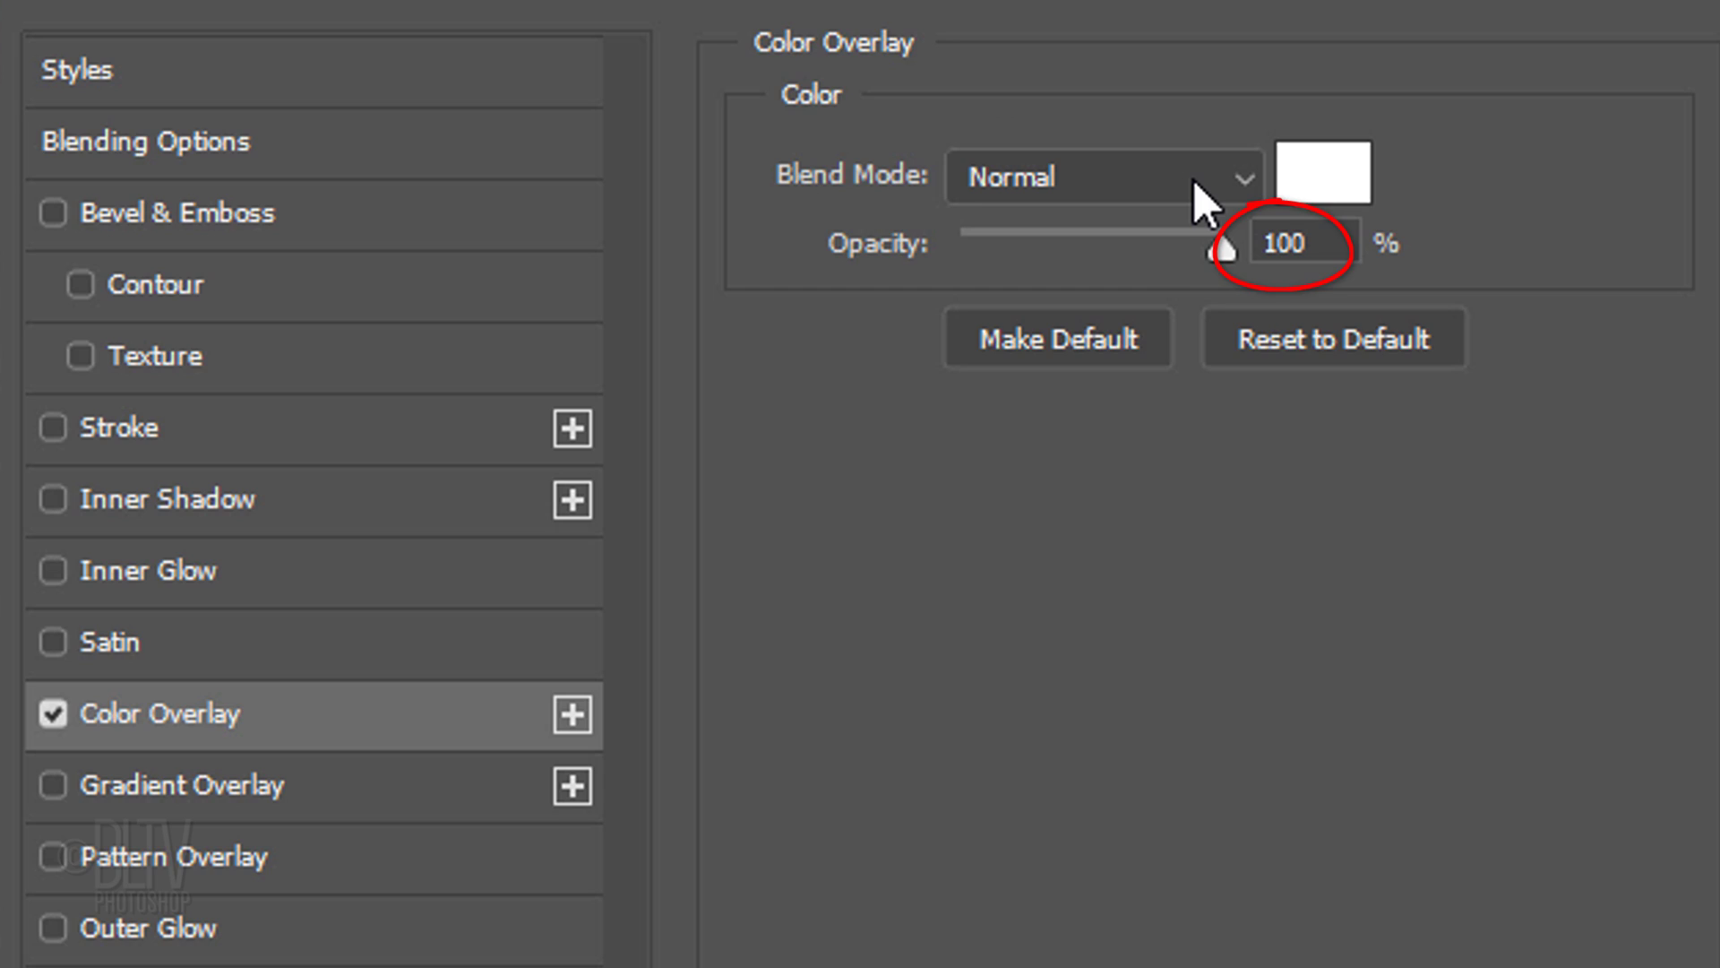
Add a Satin effect in cream f6edc5 using Multiply blending
click(101, 642)
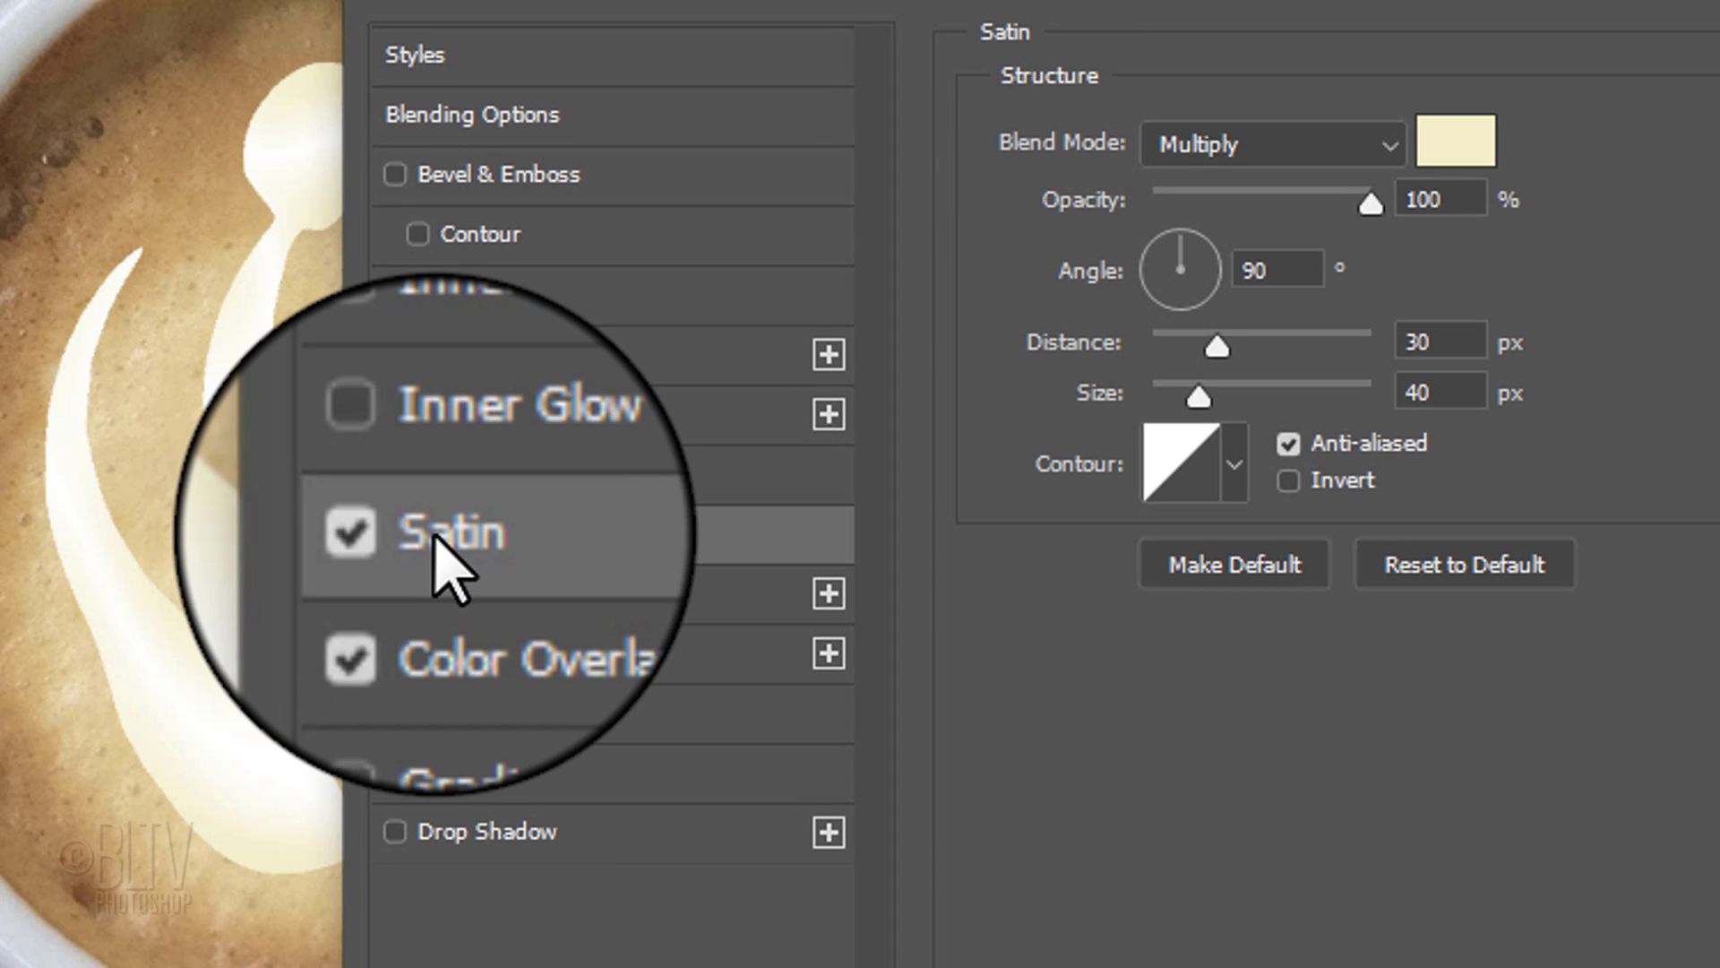
click(1447, 159)
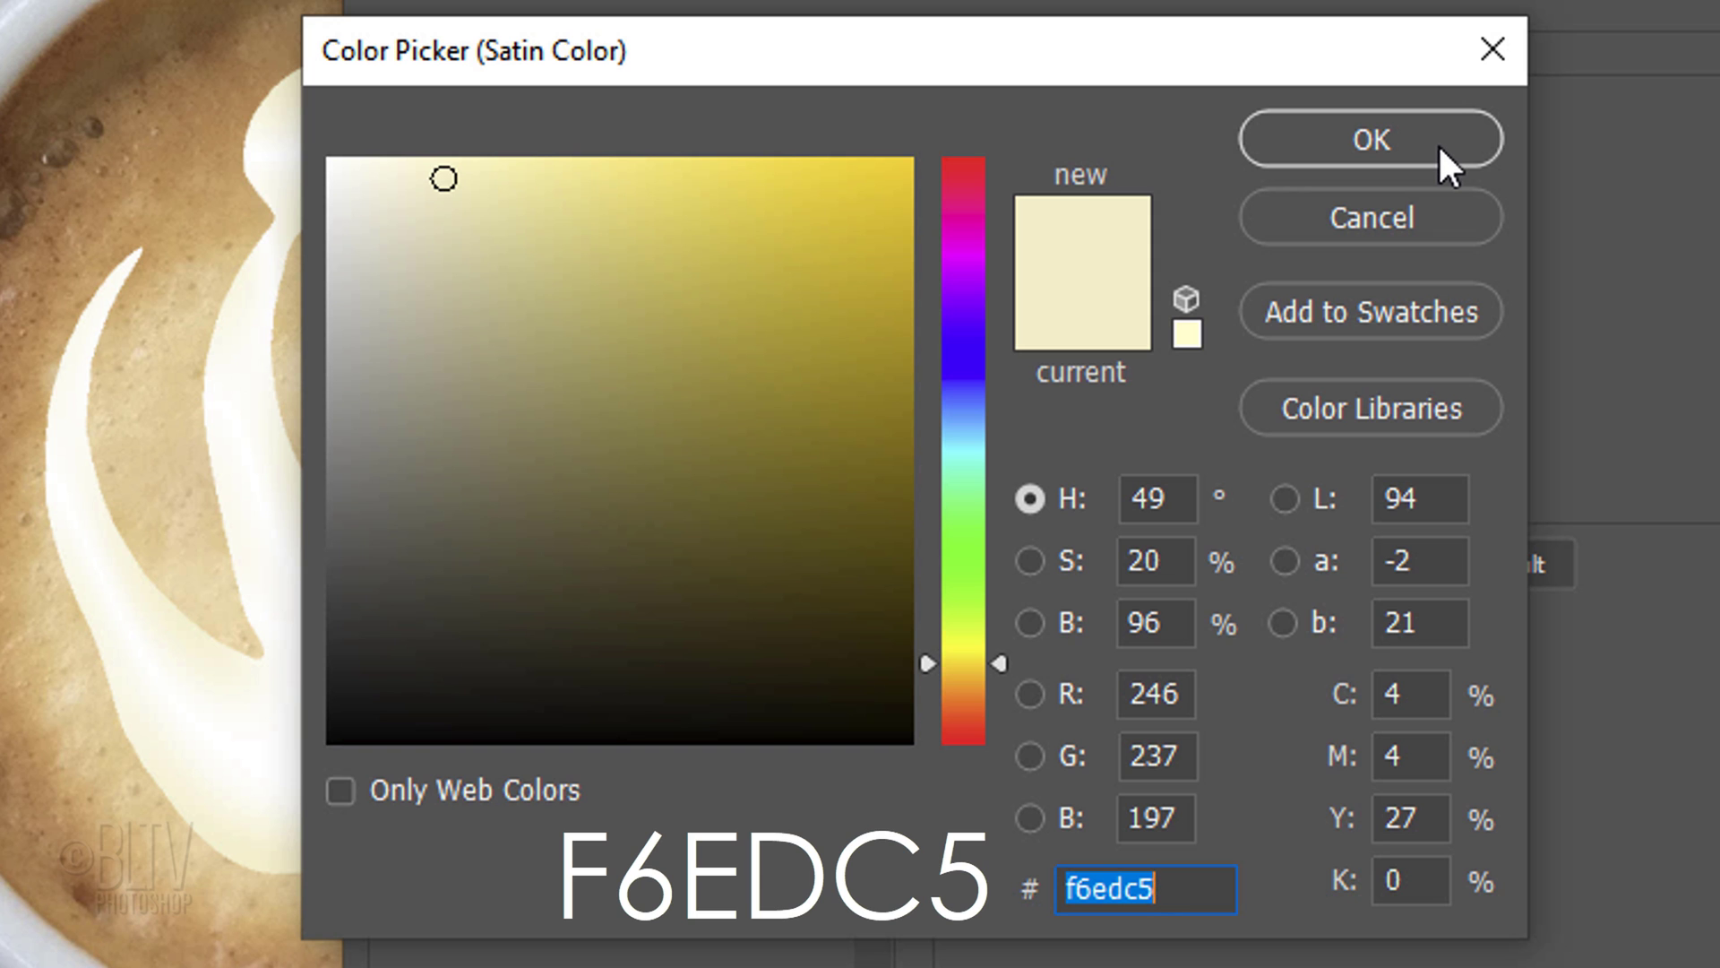
click(1364, 136)
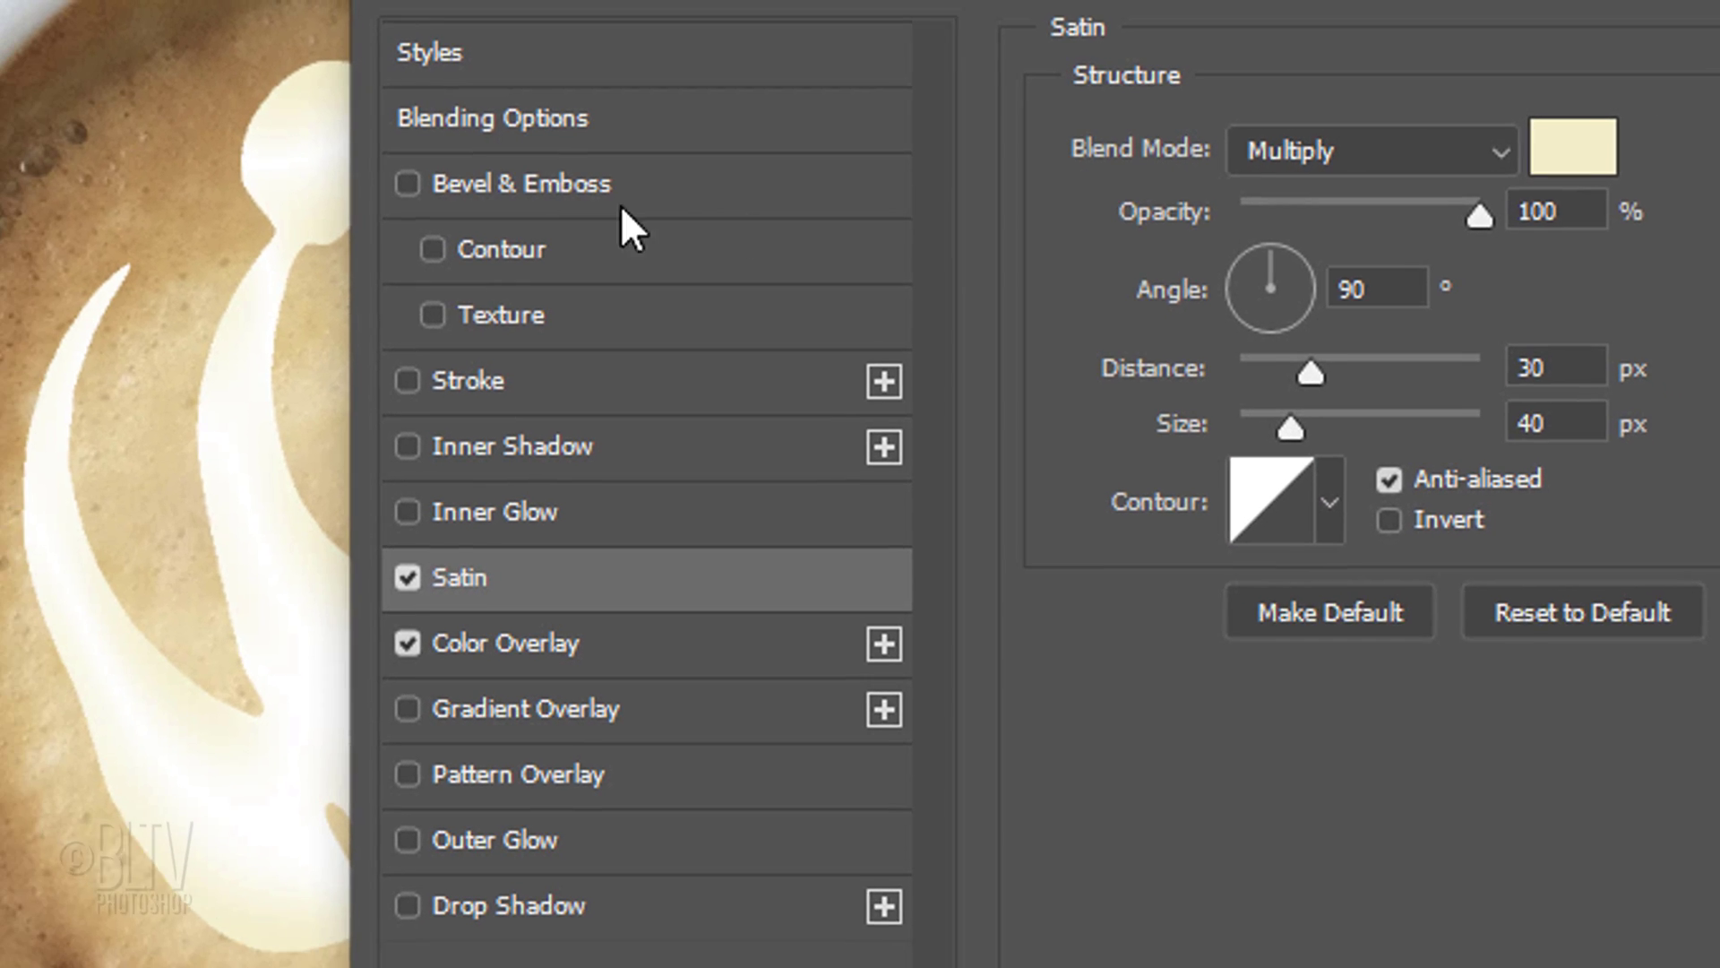
Add an Emboss-style Bevel & Emboss with a Hard Light 582c19 dark brown shadow
click(345, 195)
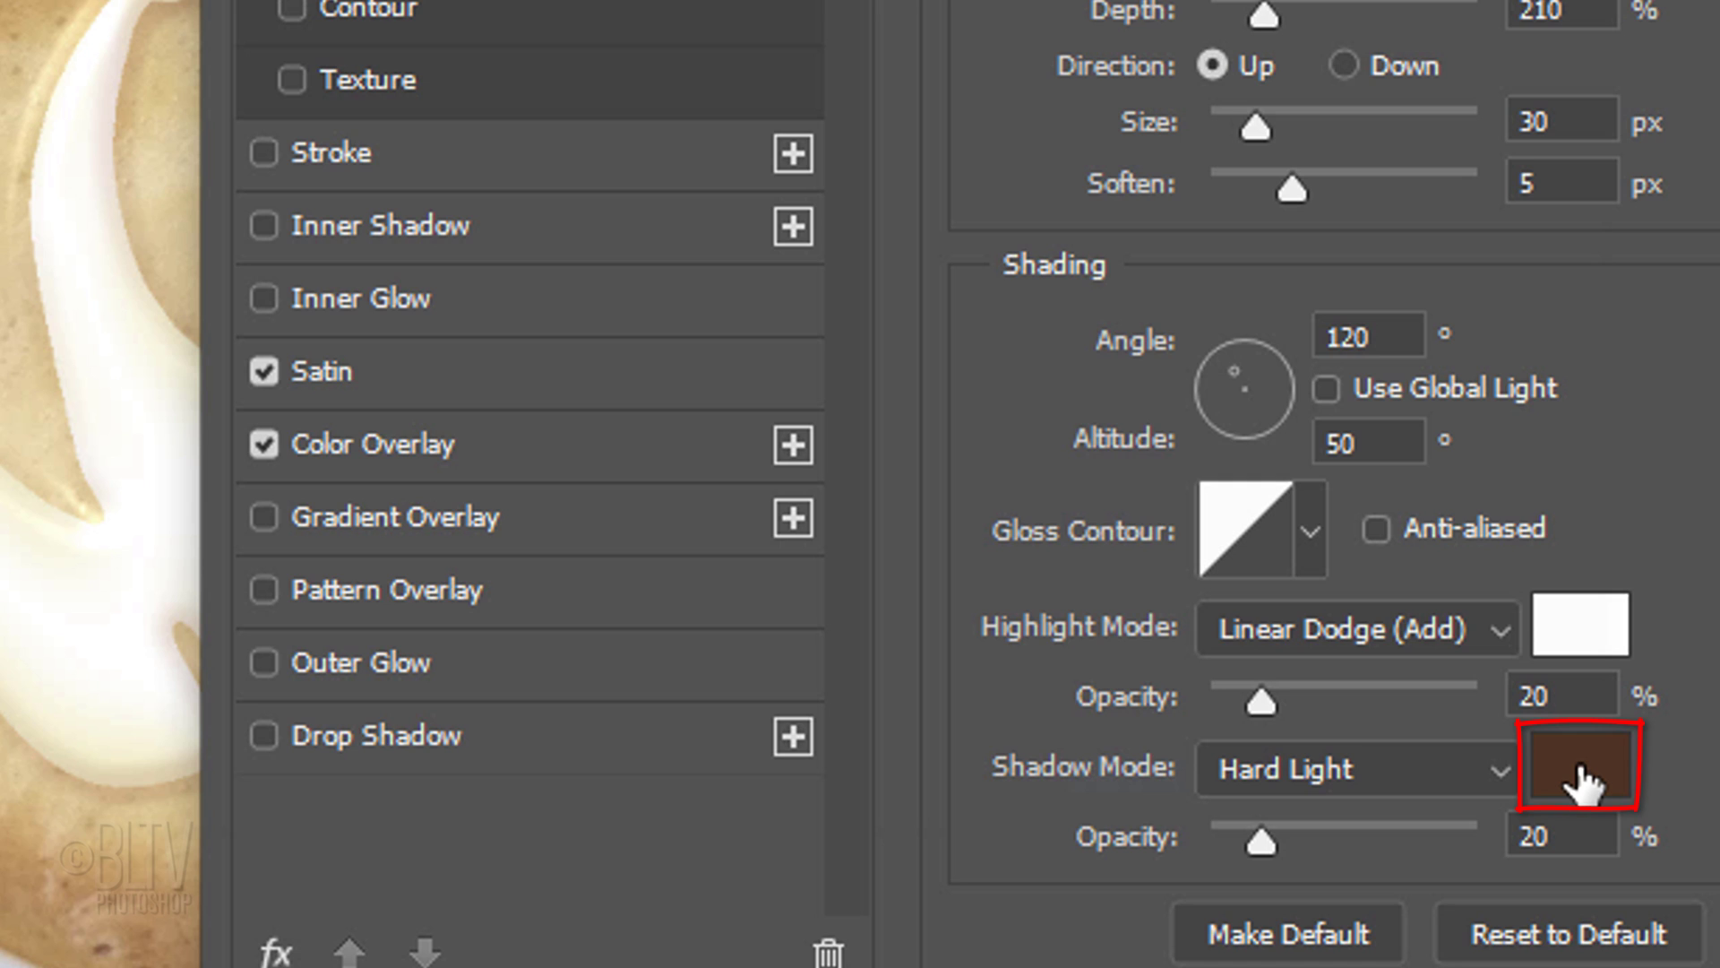
click(1581, 782)
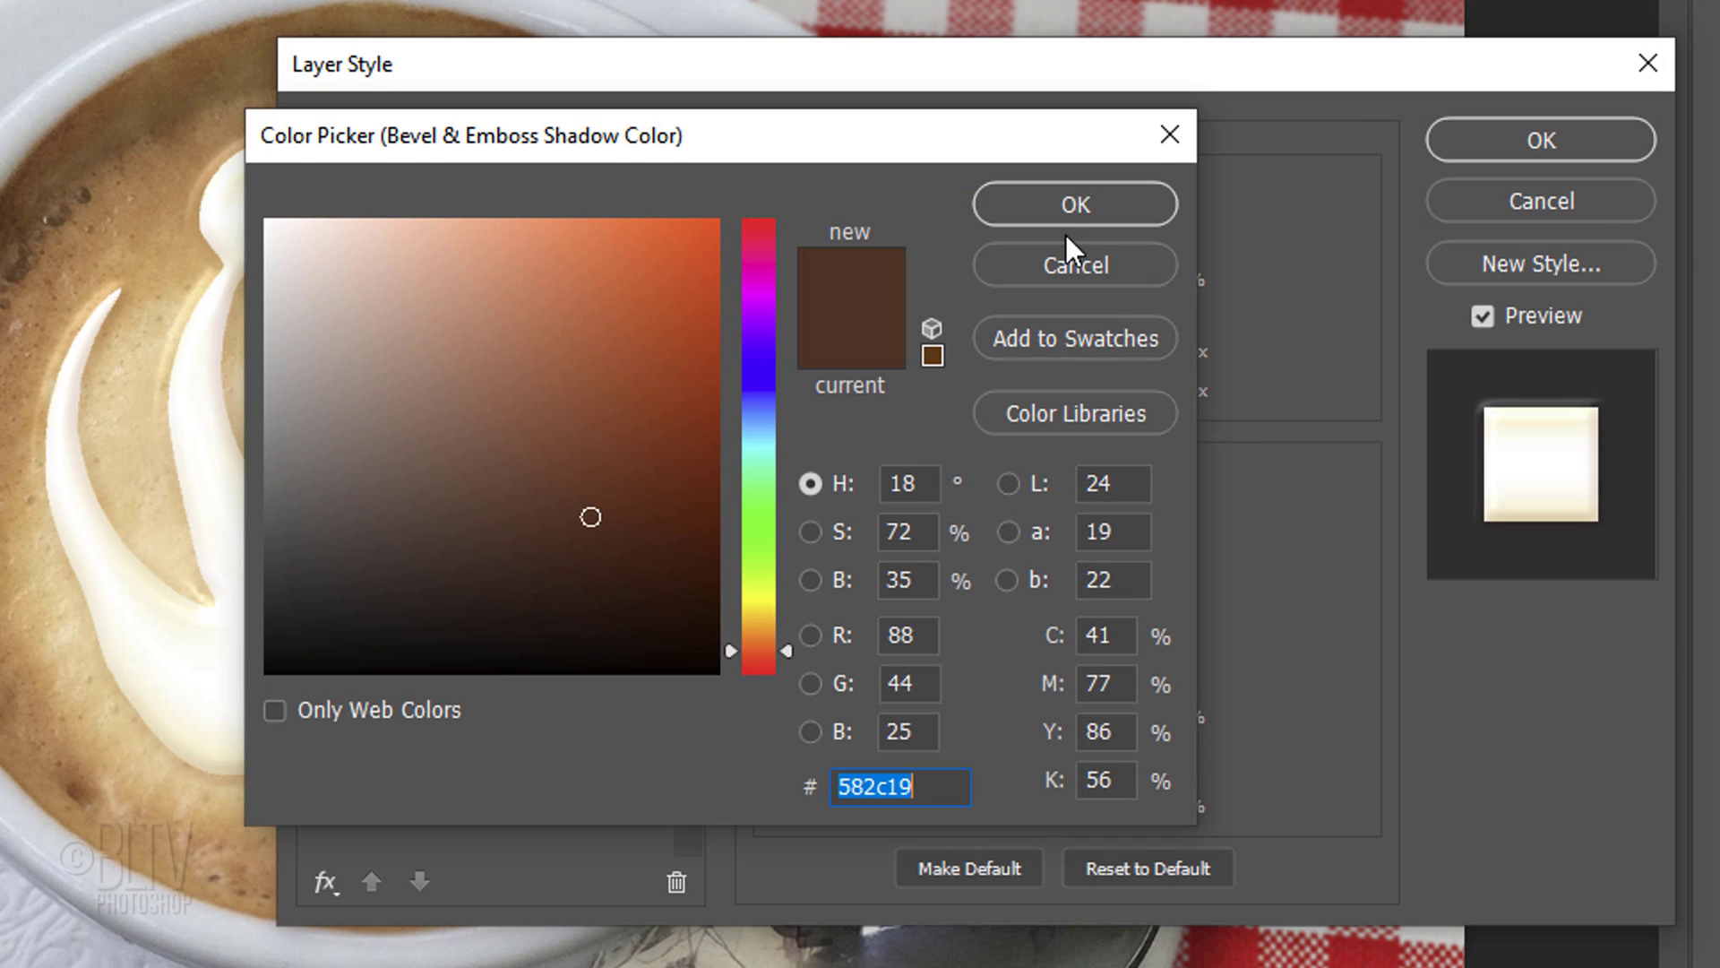
click(1071, 206)
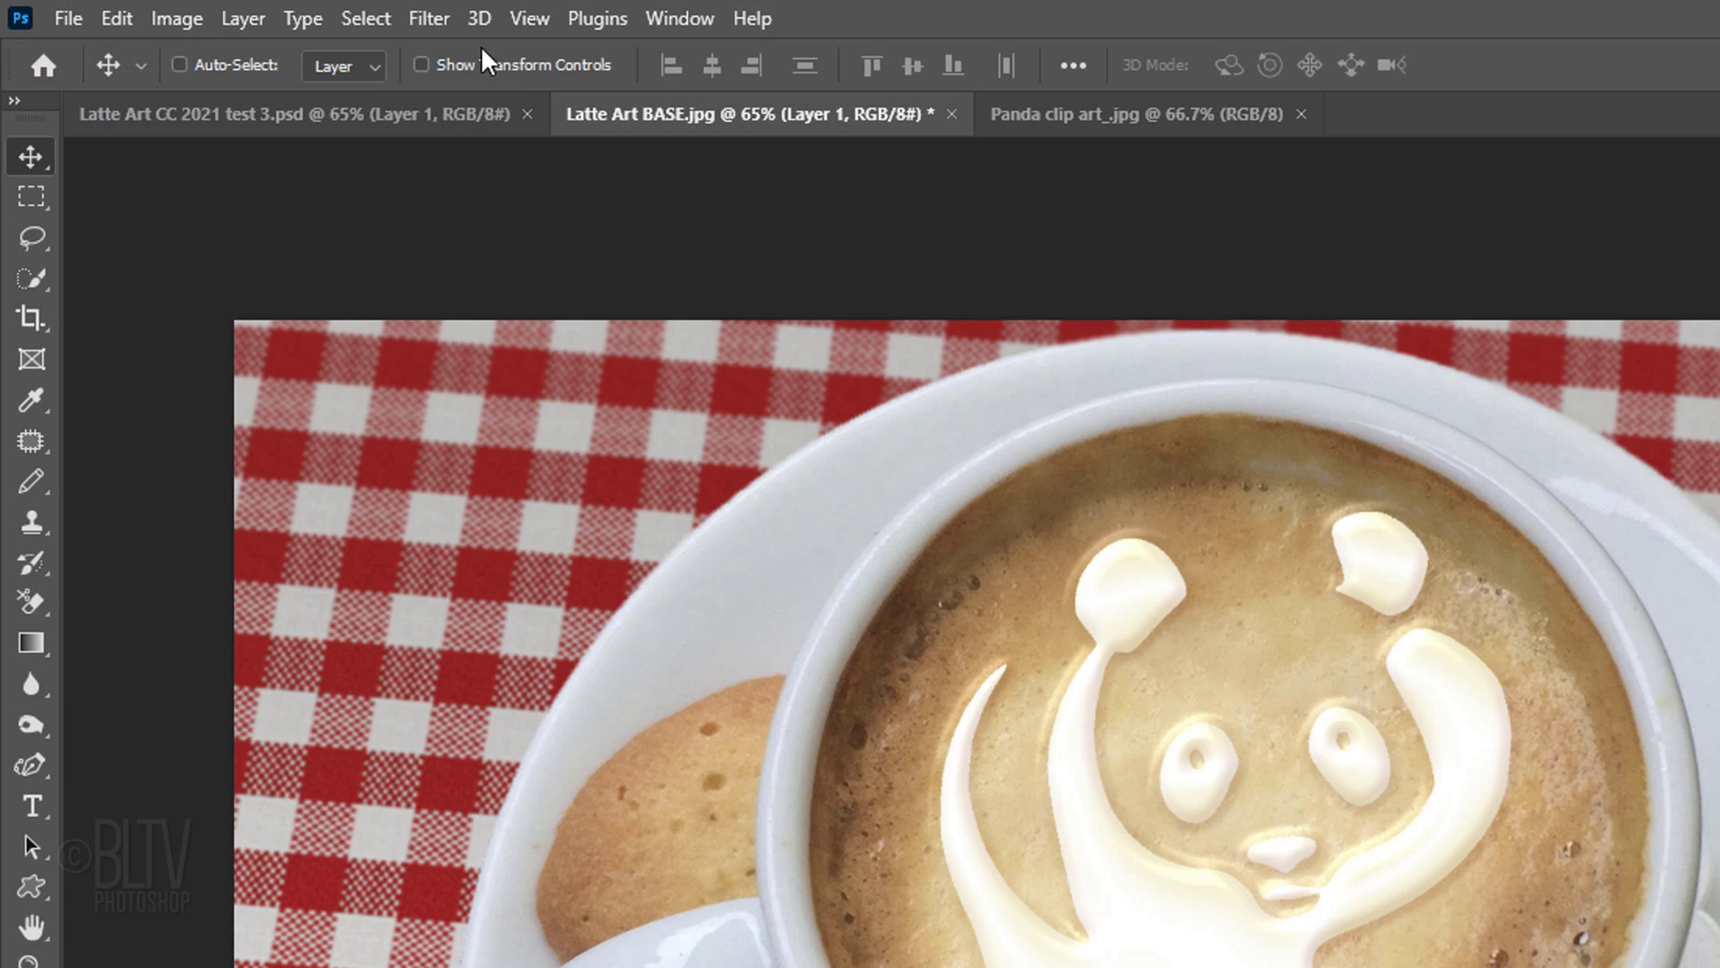
Apply the ZigZag distortion filter to the panda layer
click(428, 18)
mouse_move(459, 535)
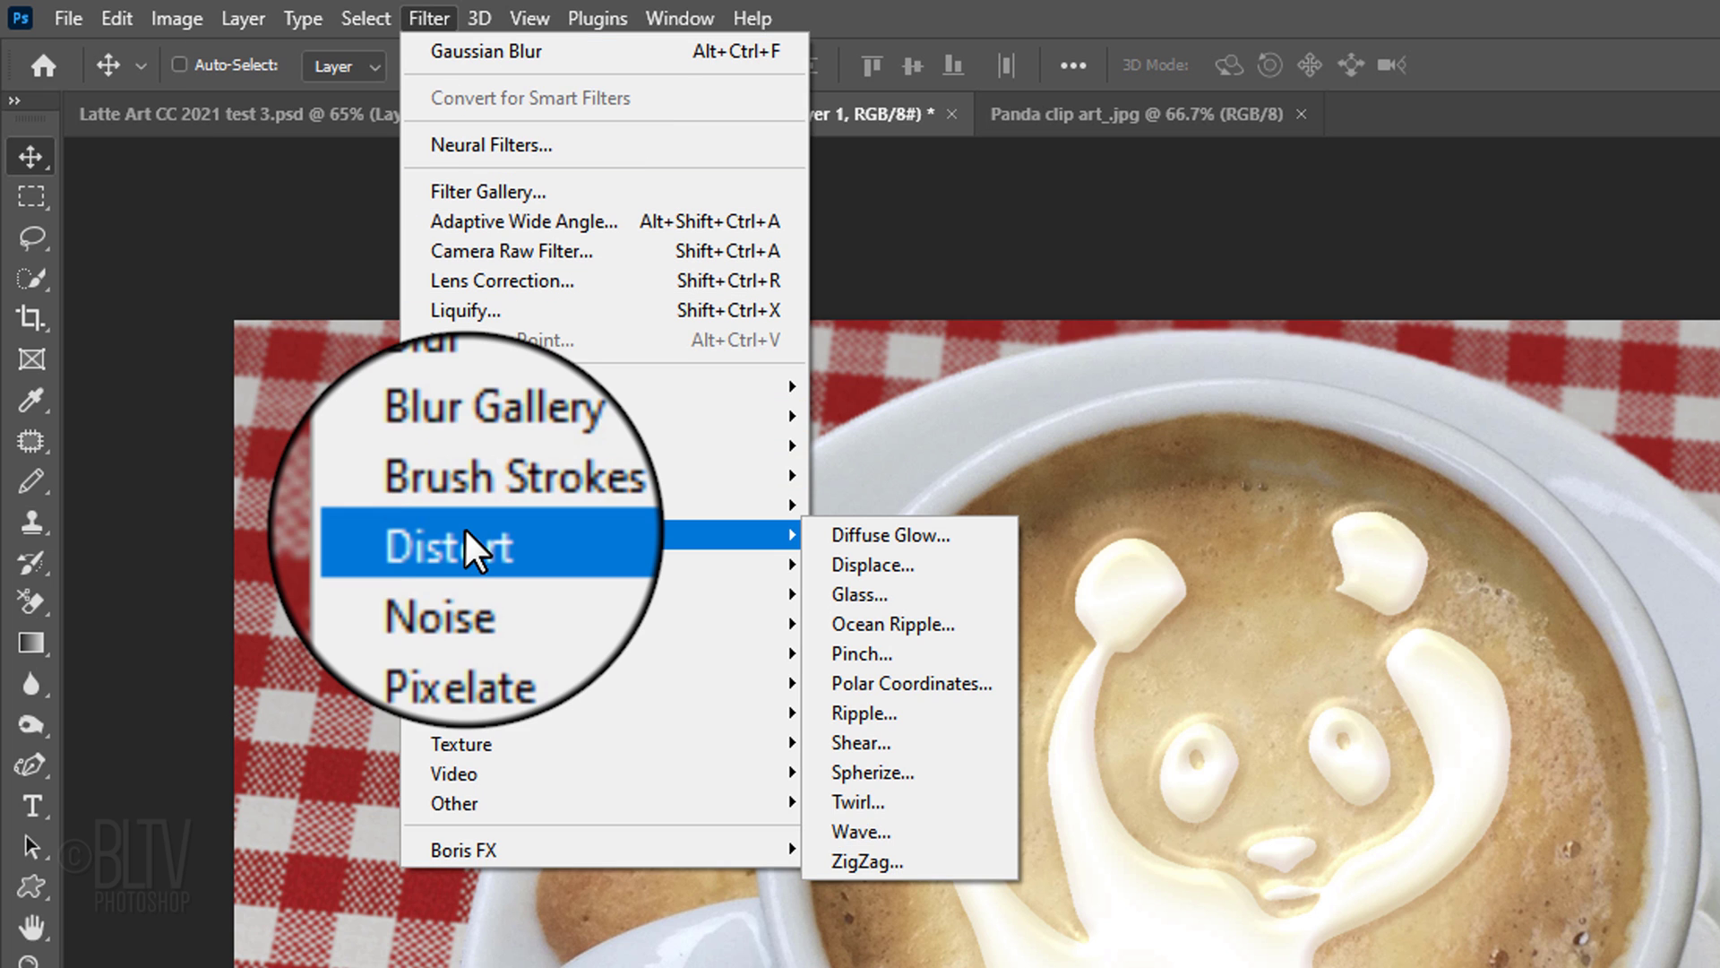
click(841, 864)
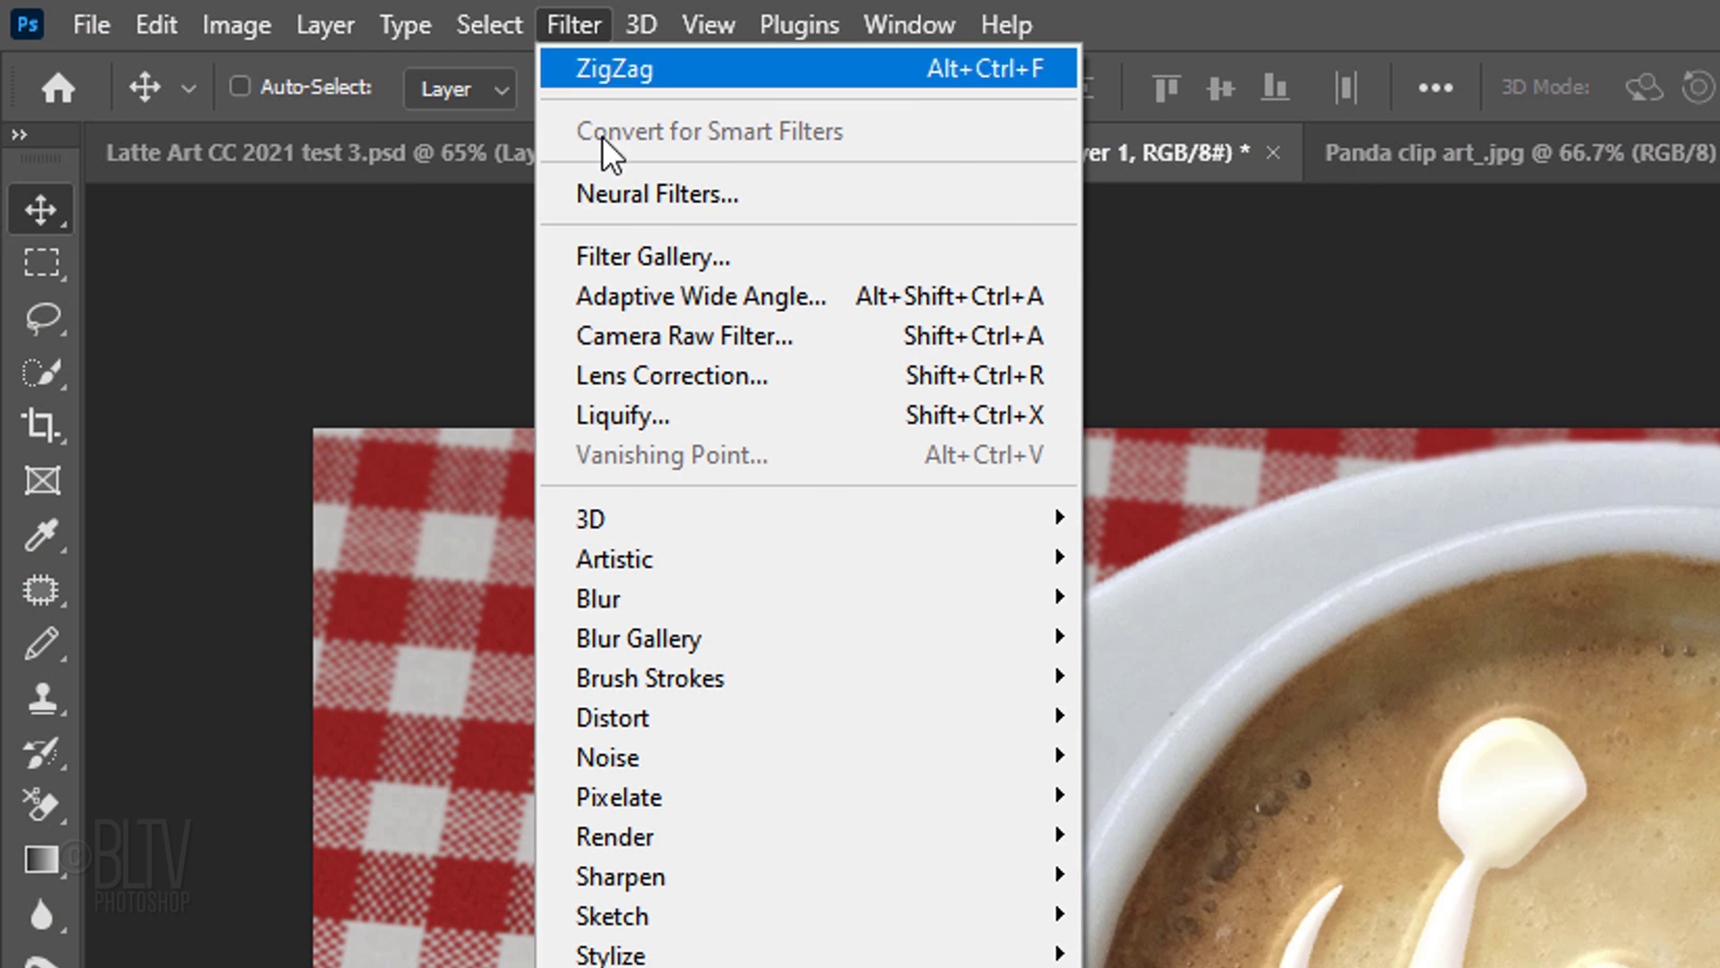
Soften the panda with a 1.0-pixel Gaussian Blur
mouse_move(630, 598)
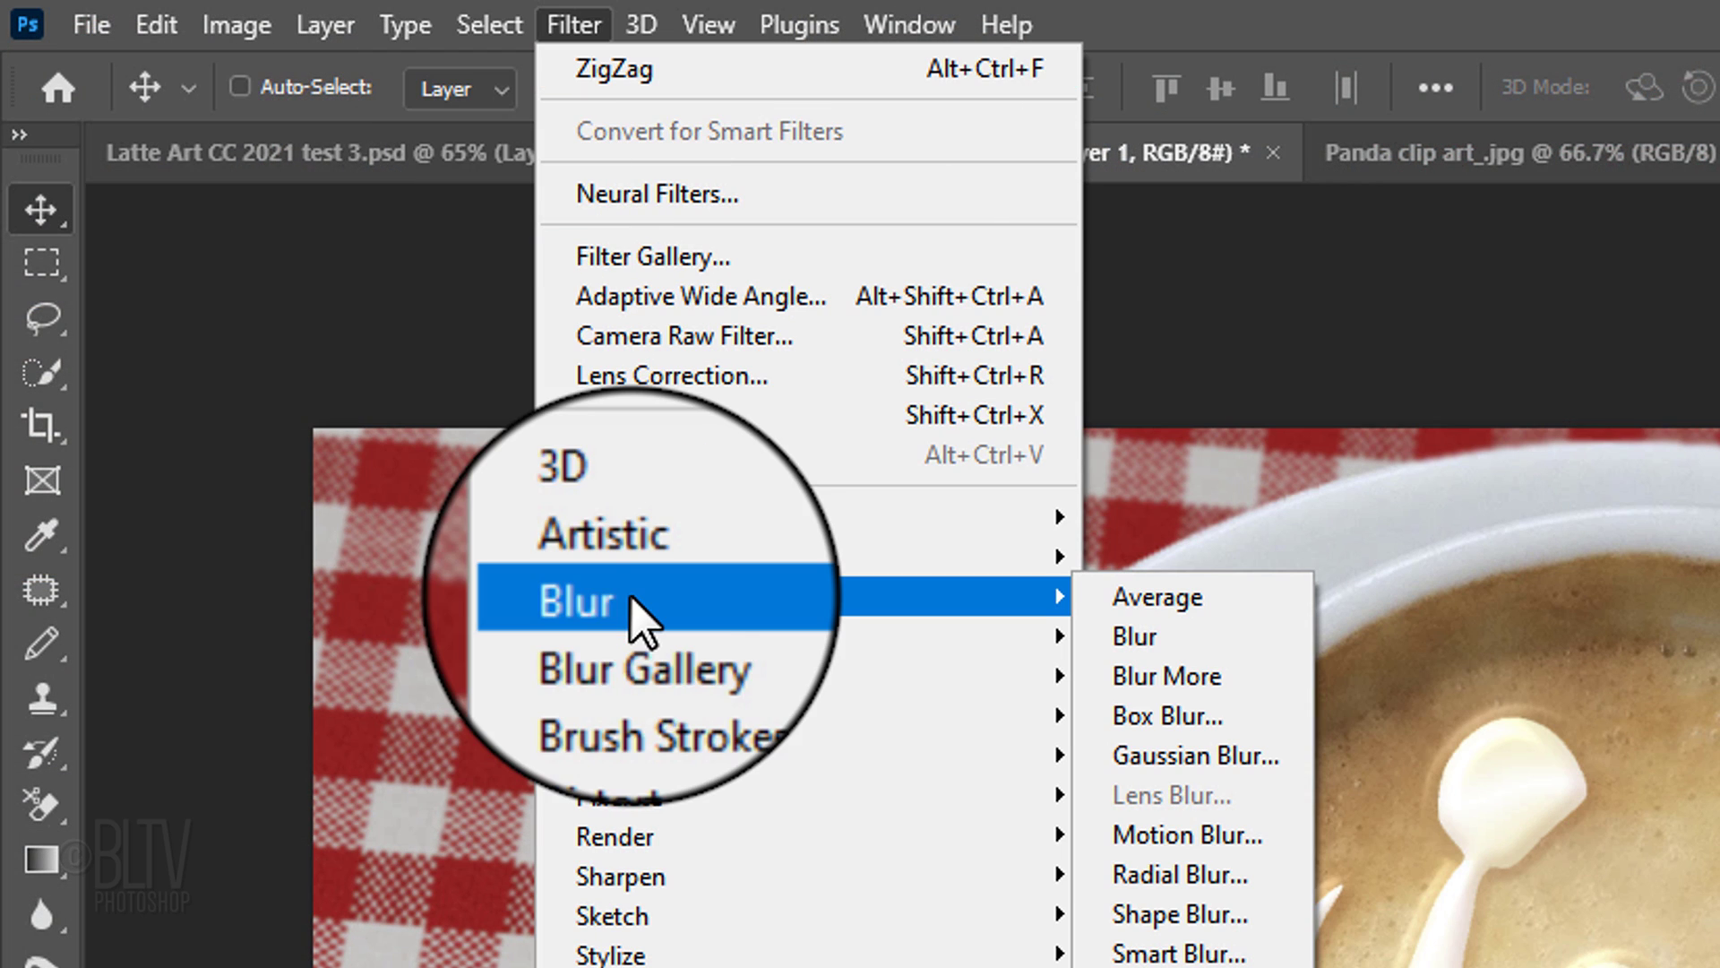
click(1177, 762)
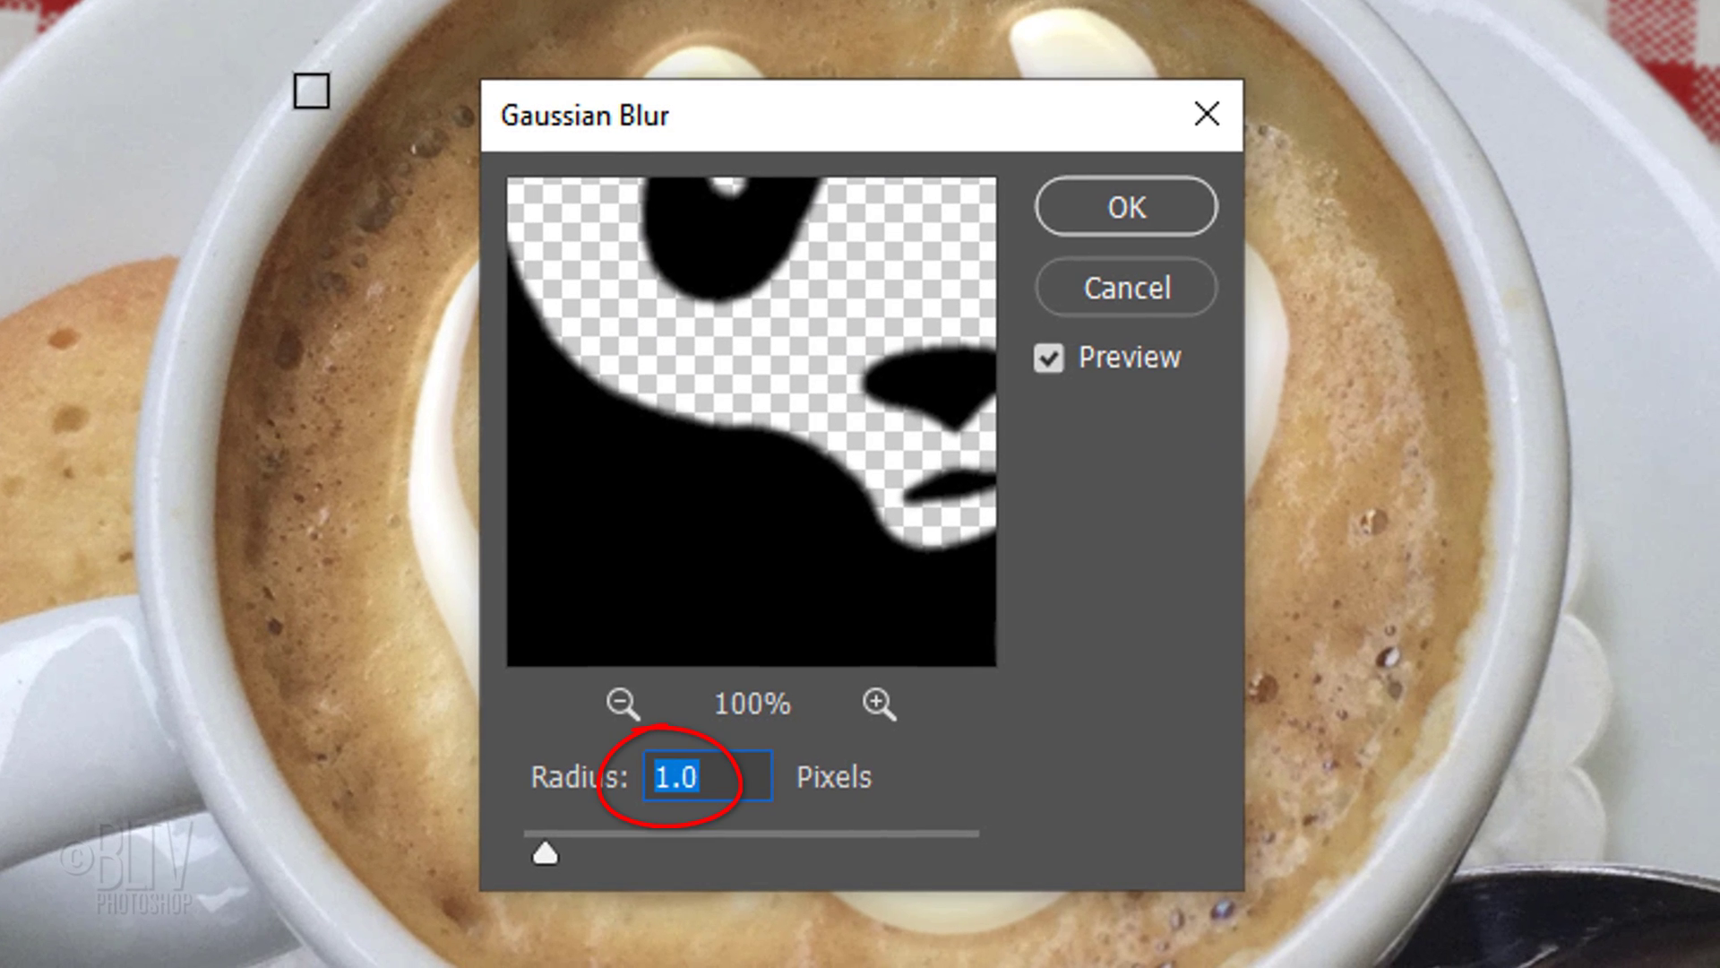
click(1121, 218)
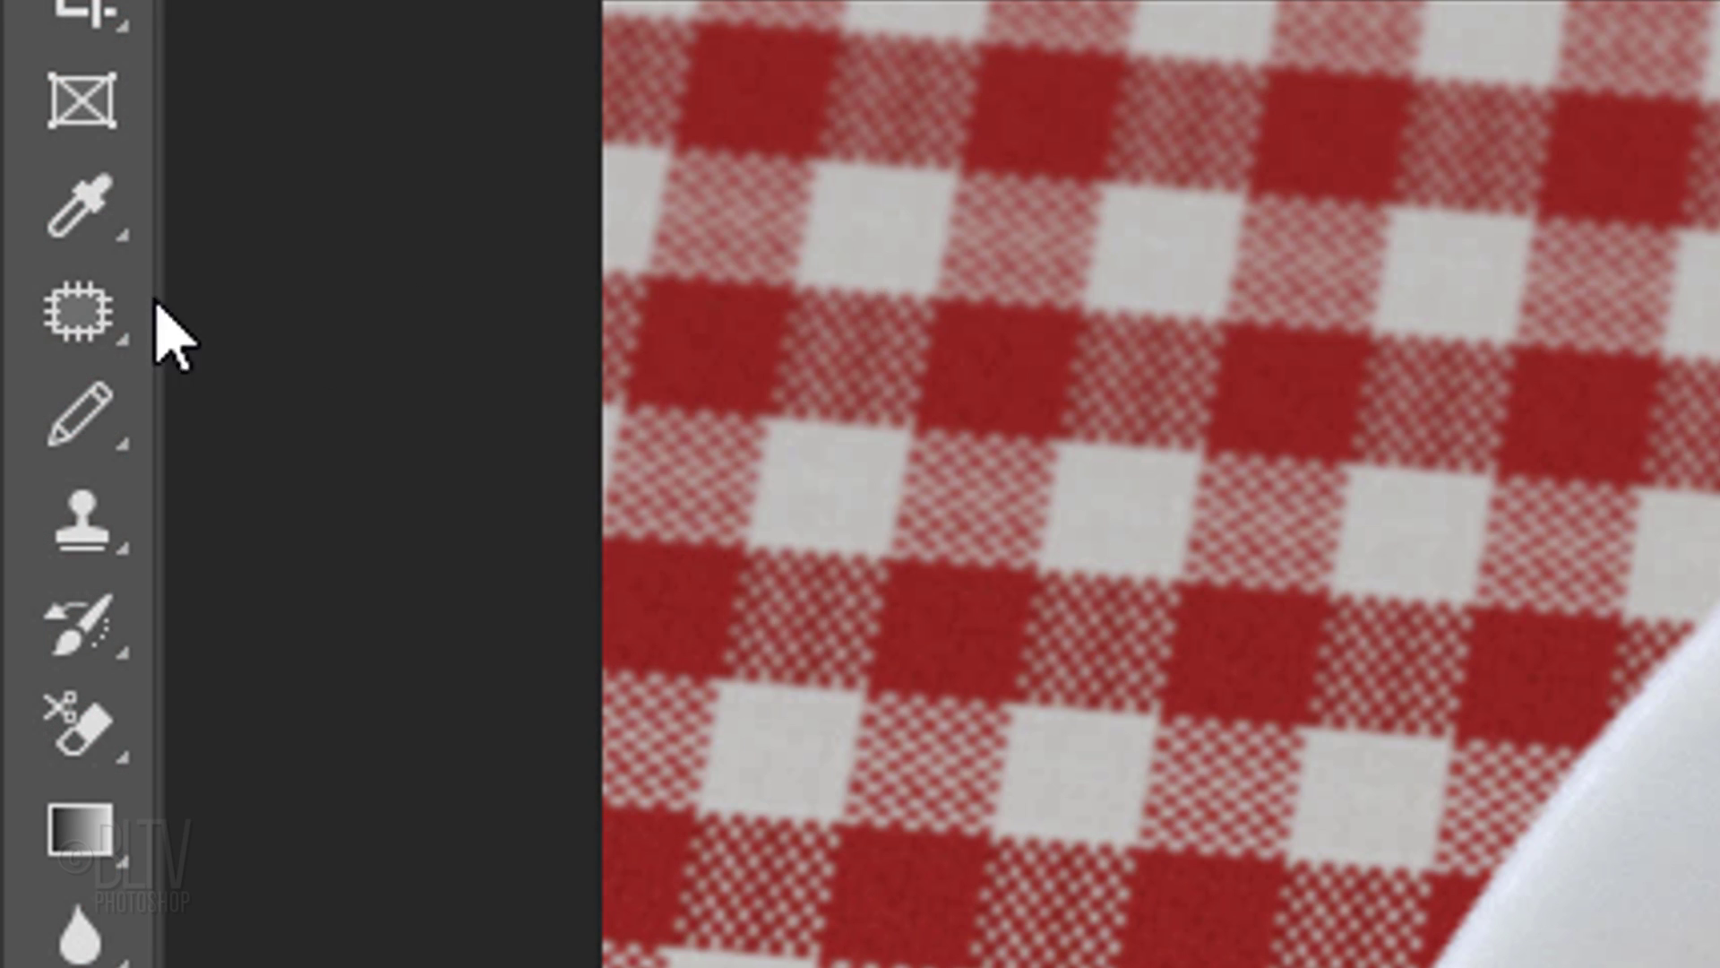
Switch to the Patch Tool from the healing group with patch mode kept at Normal
right_click(125, 324)
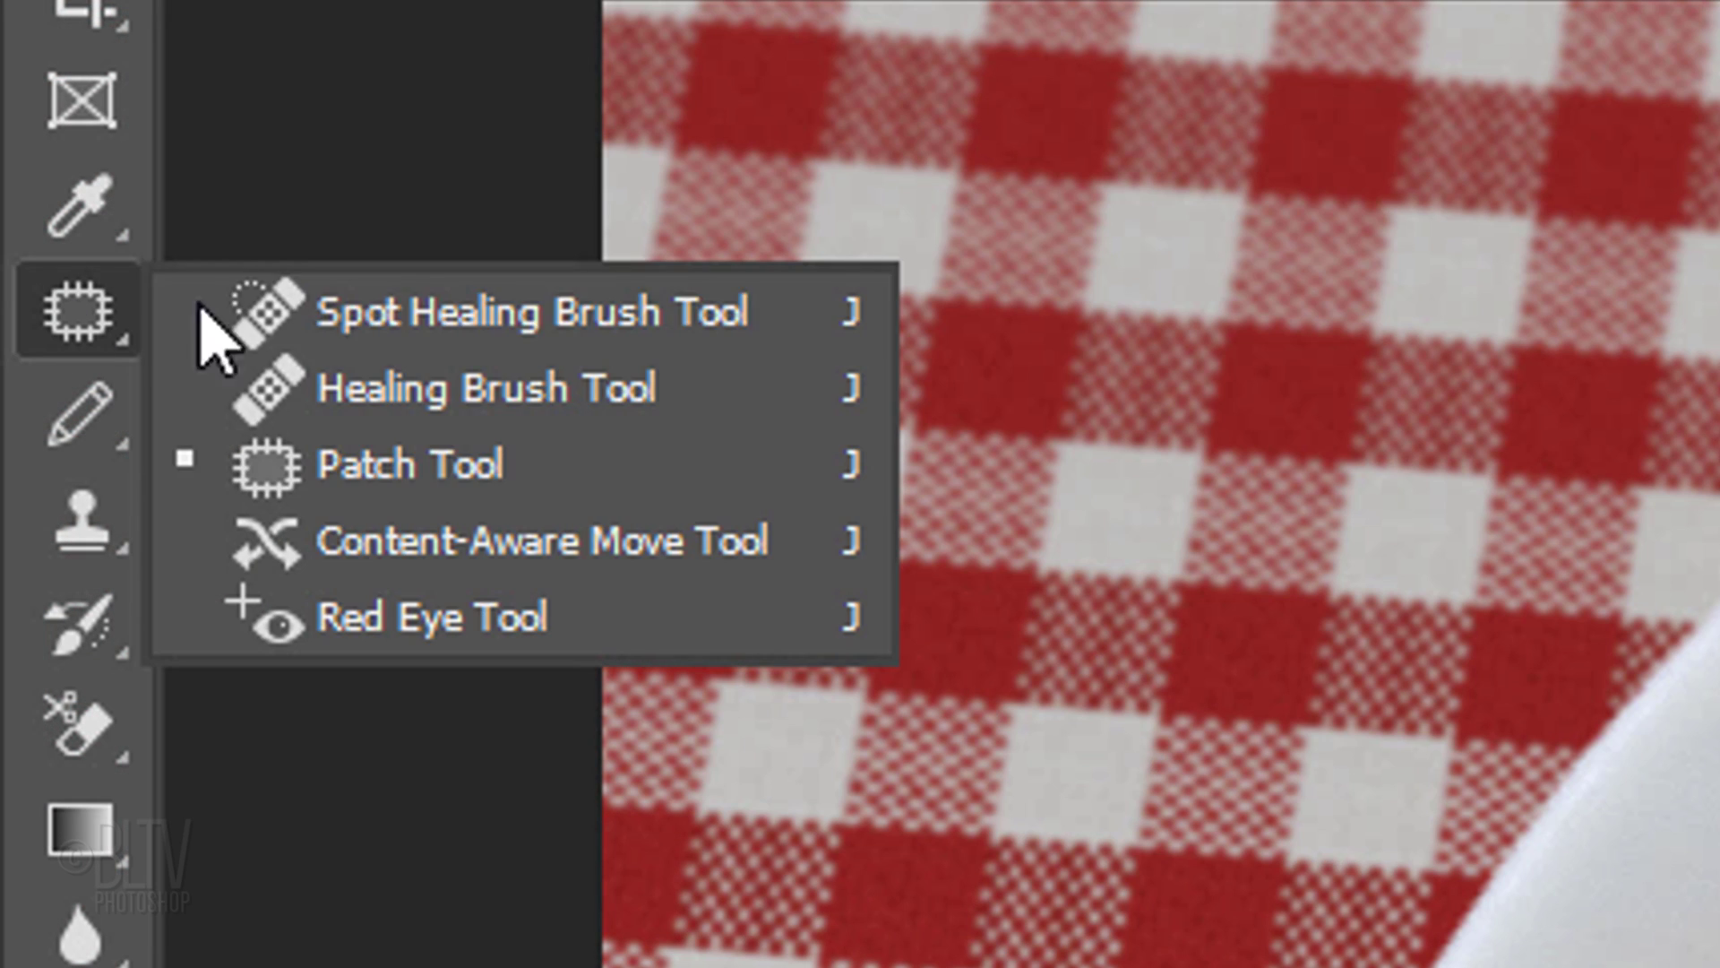
click(345, 468)
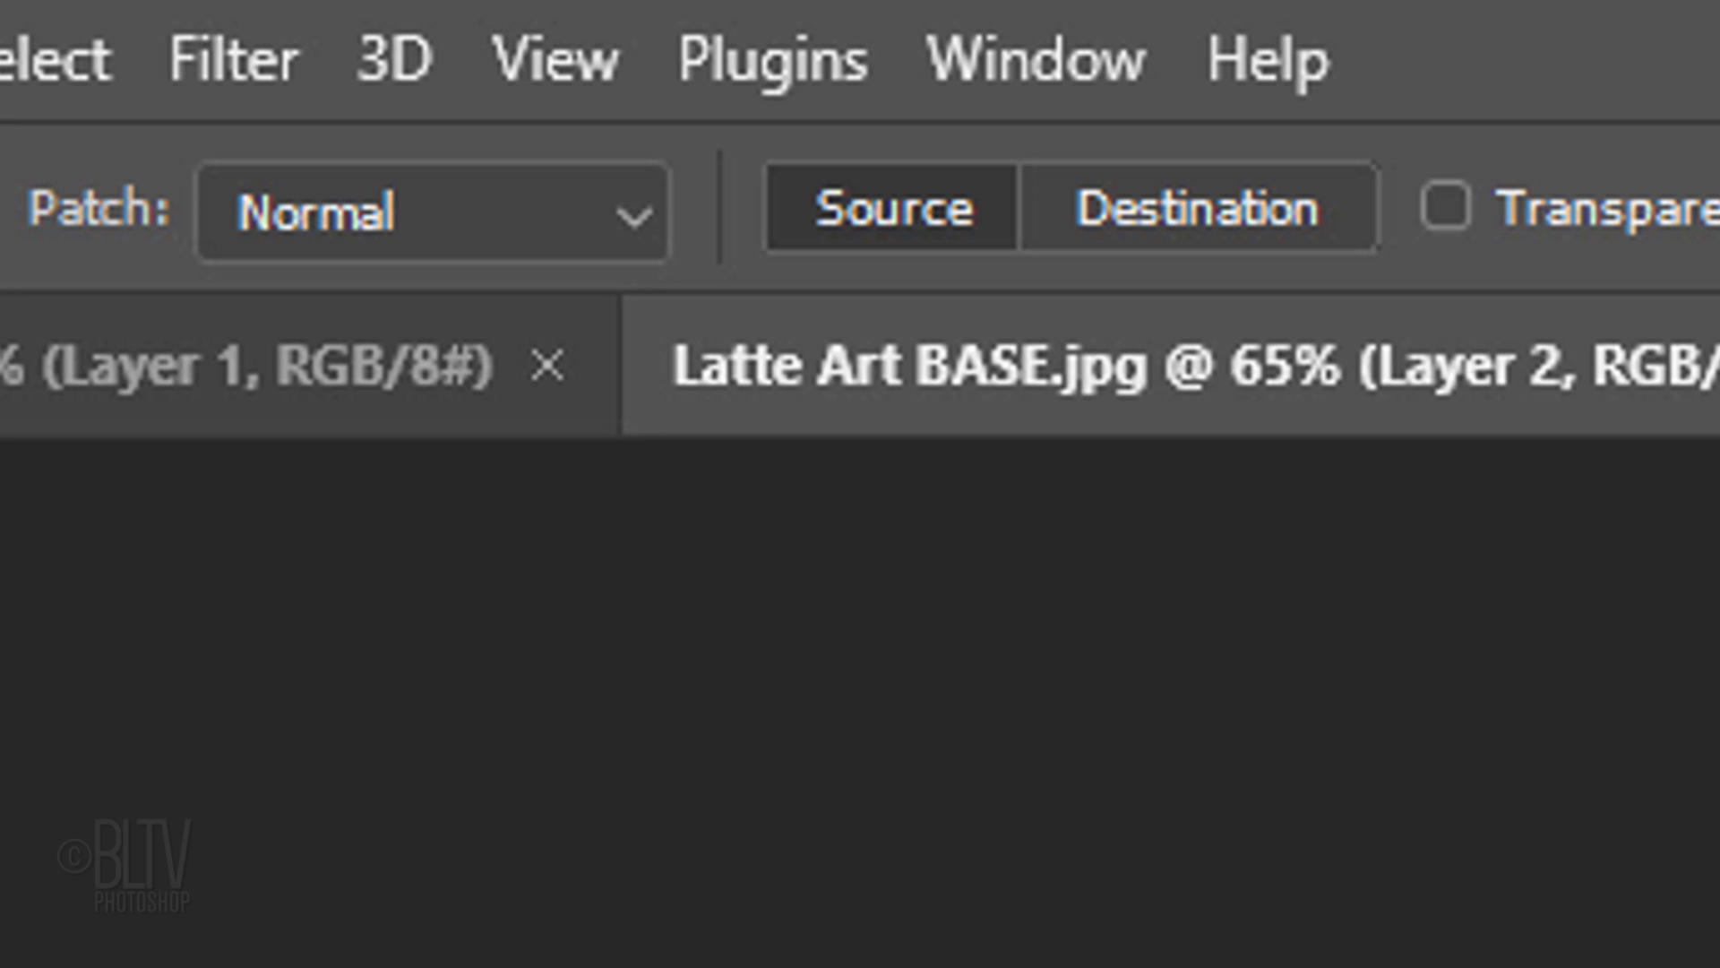
click(548, 213)
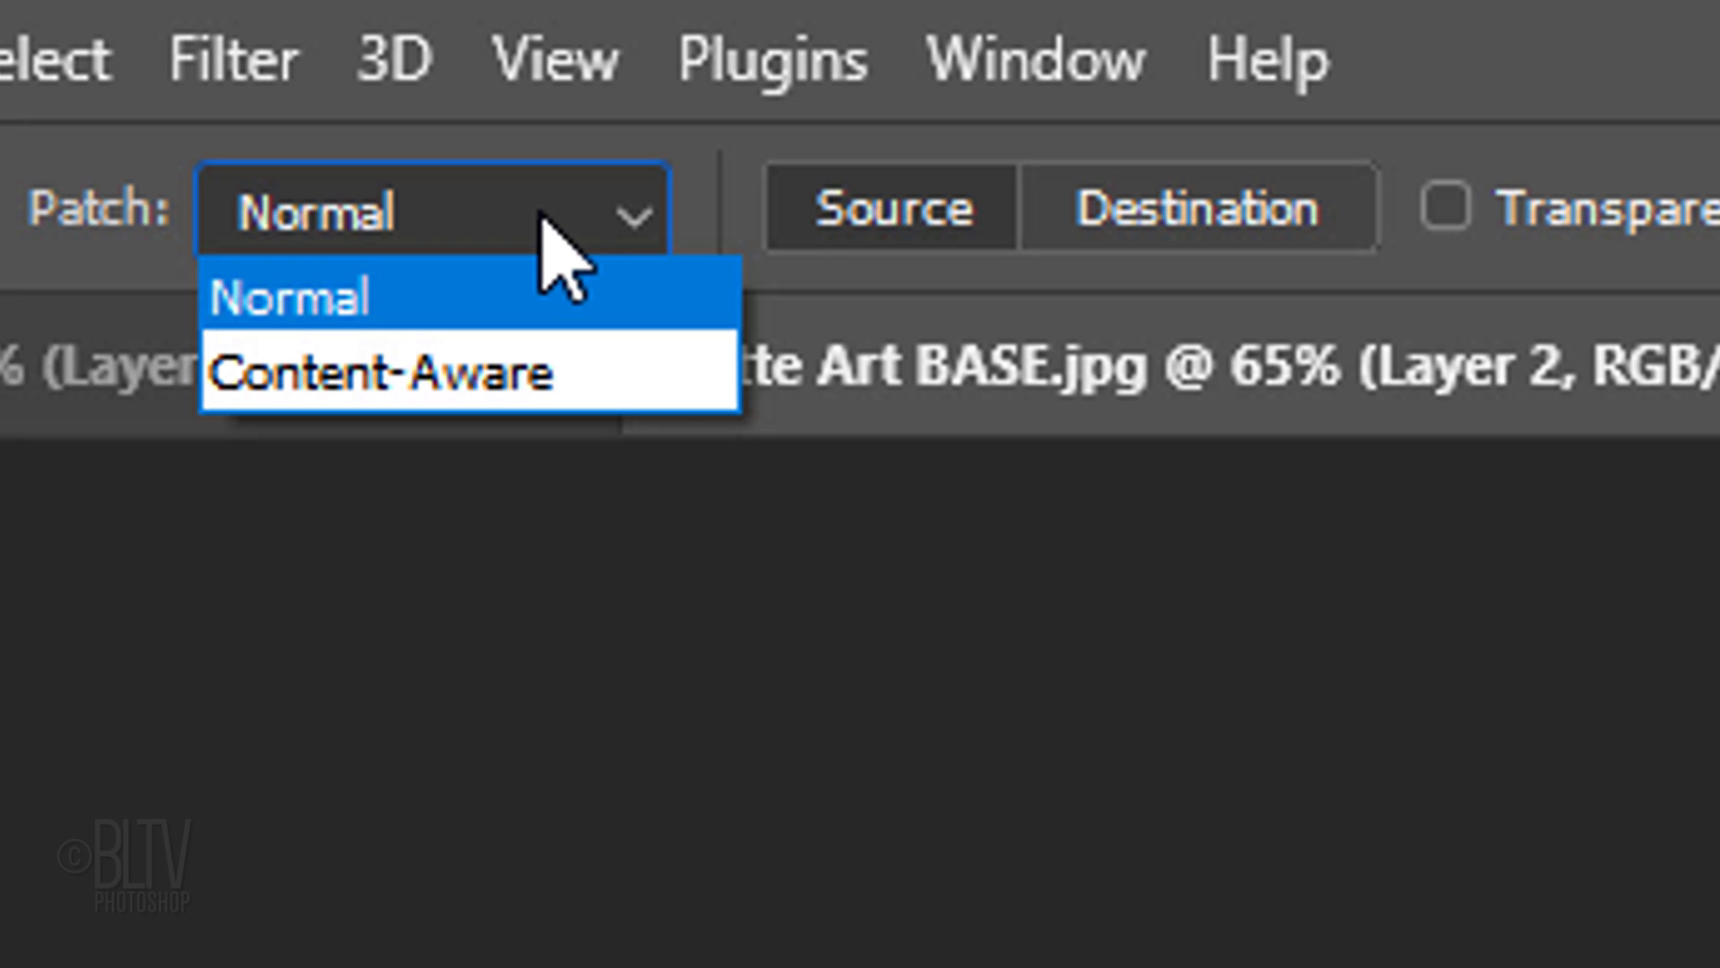
click(538, 217)
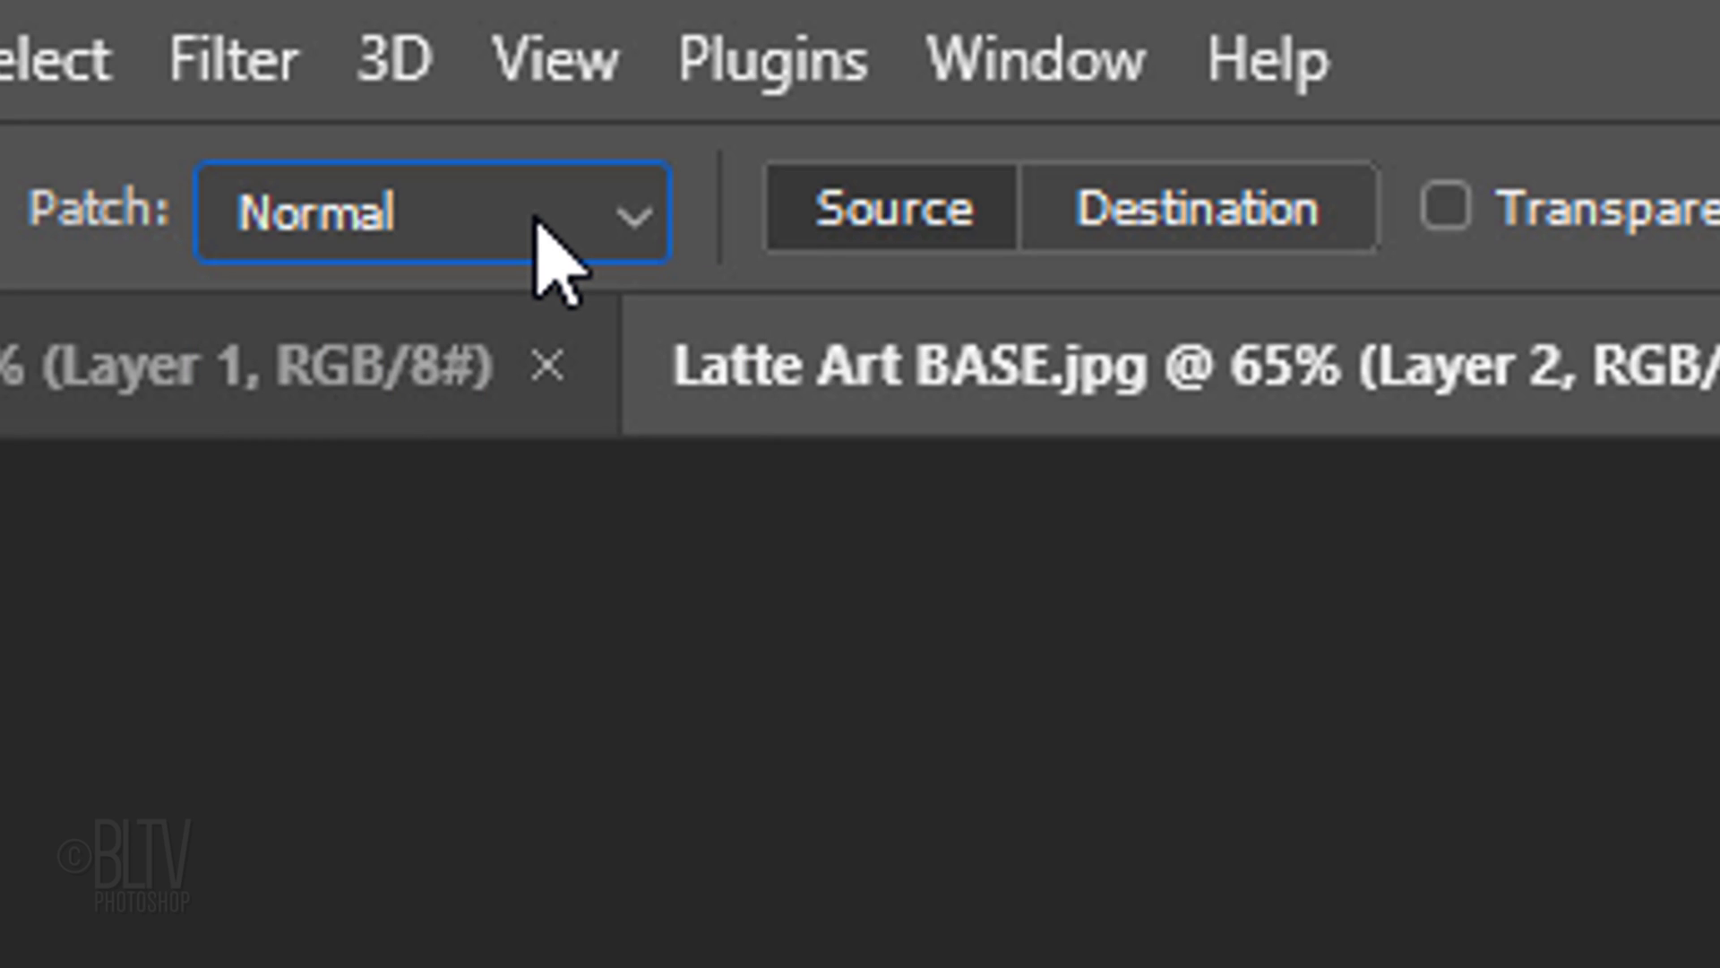